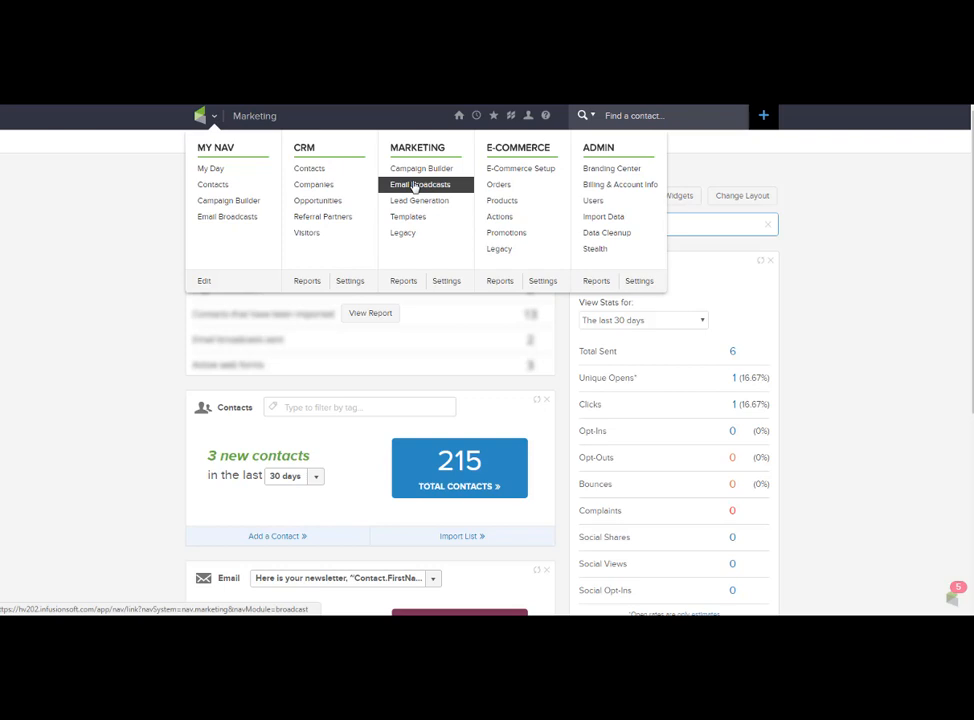
# Go to Email Broadcasts and start a new broadcast to reach the template gallery.
pyautogui.click(414, 186)
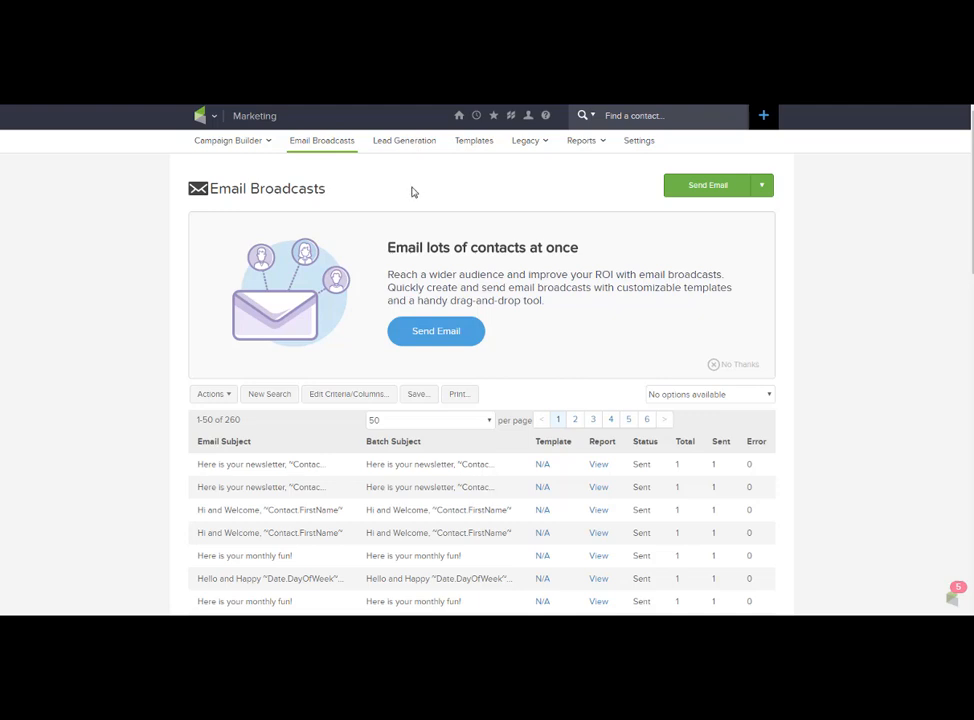
pyautogui.click(426, 339)
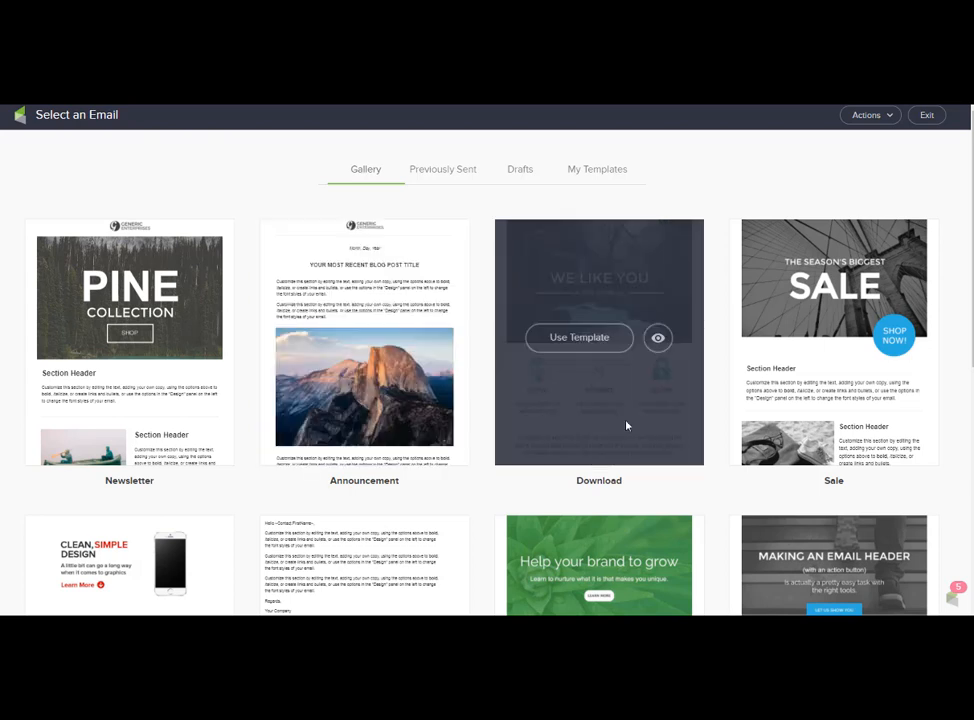
pyautogui.click(887, 116)
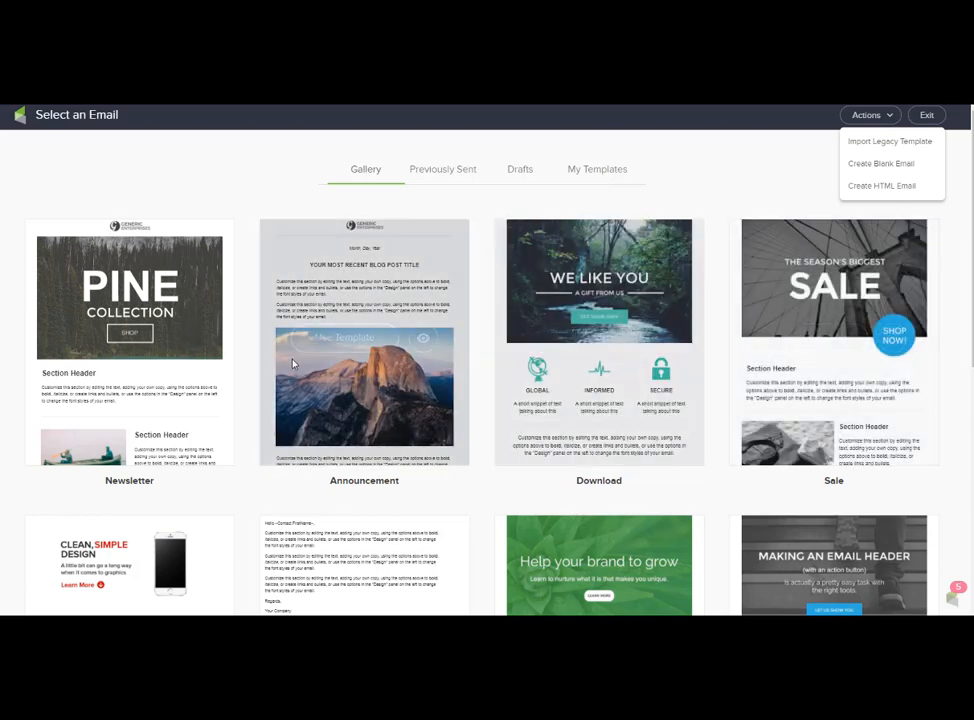
pyautogui.moveTo(219, 372)
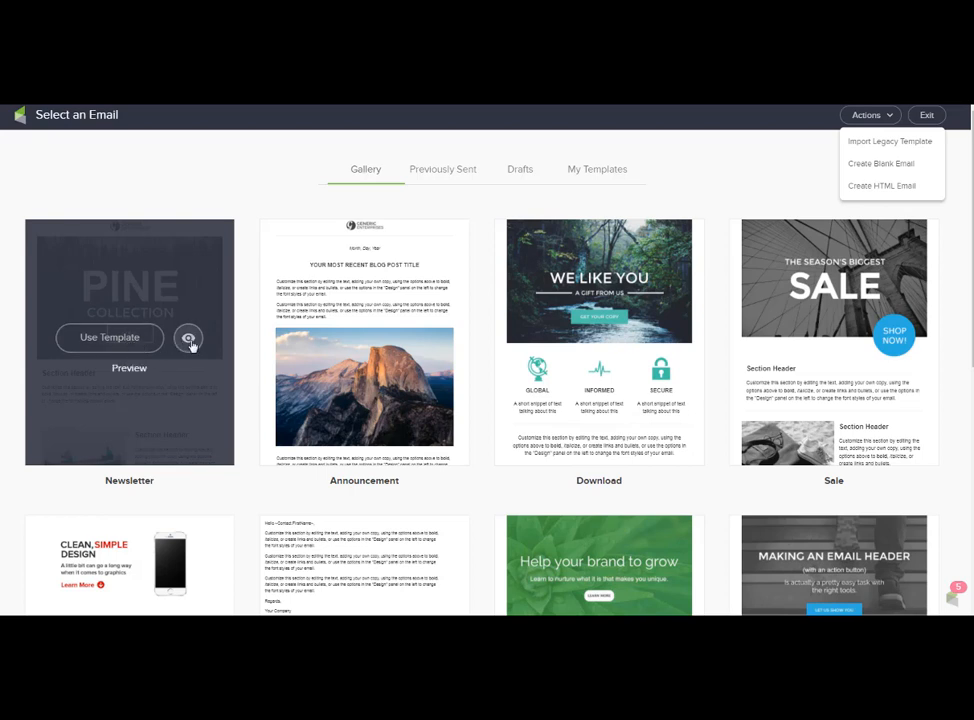
pyautogui.click(129, 347)
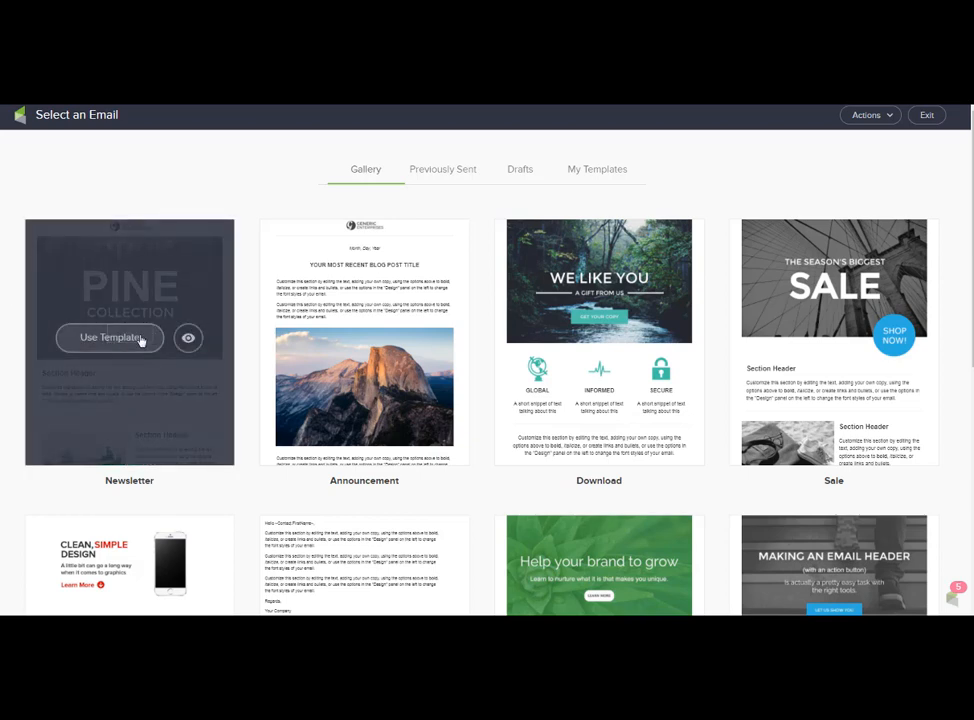
# Start an email from the Pine Newsletter template and set a custom sender name and e-mail address.
pyautogui.click(141, 341)
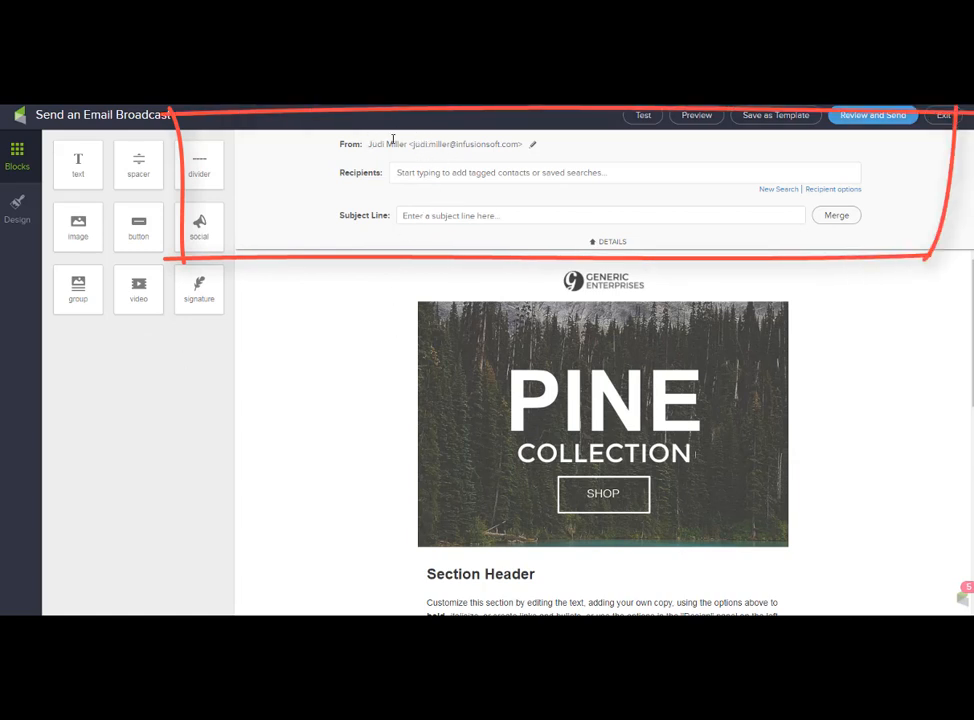
pyautogui.click(534, 145)
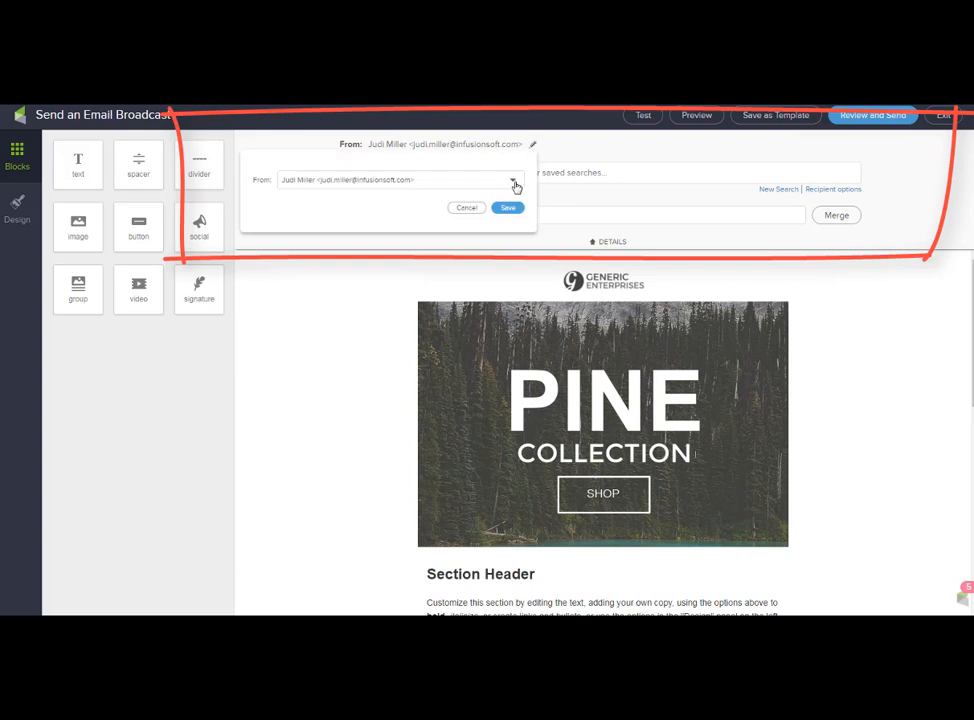
pyautogui.click(513, 182)
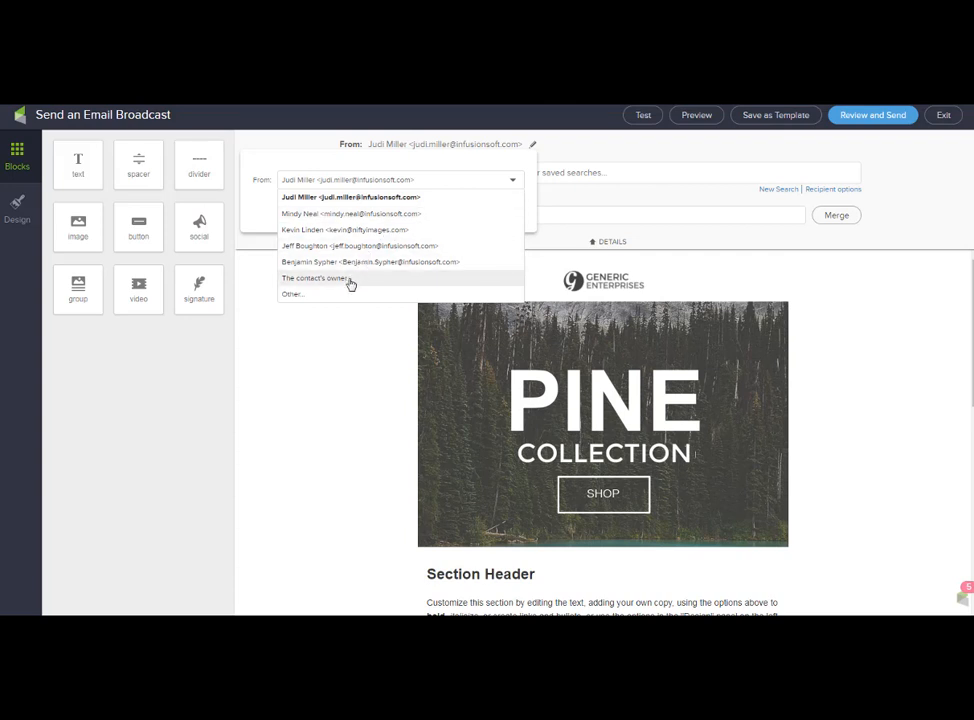
pyautogui.click(316, 295)
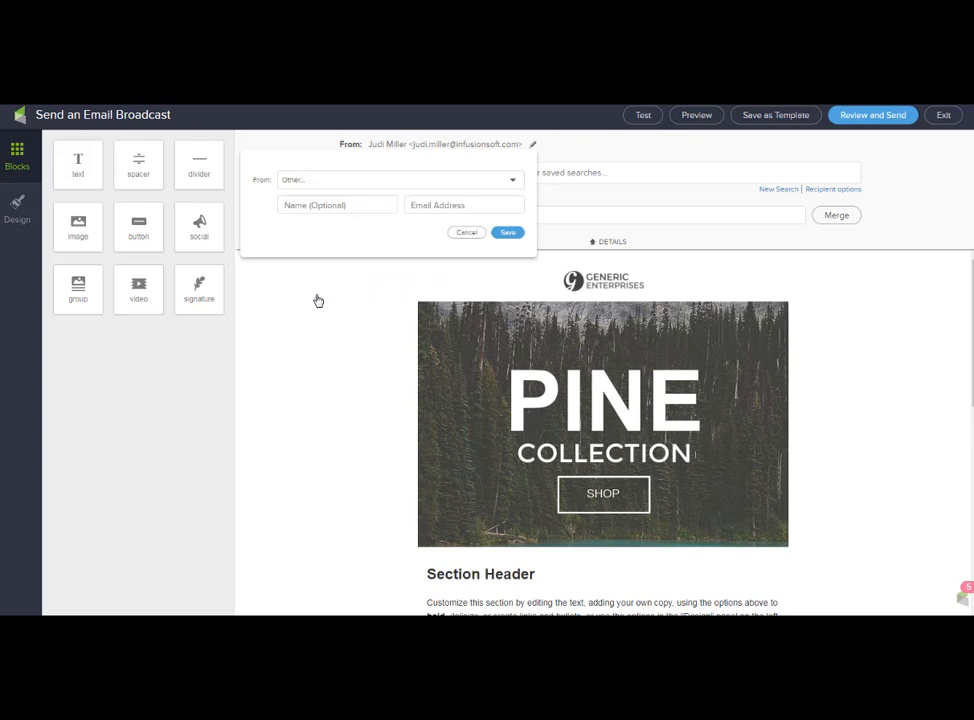
pyautogui.click(351, 211)
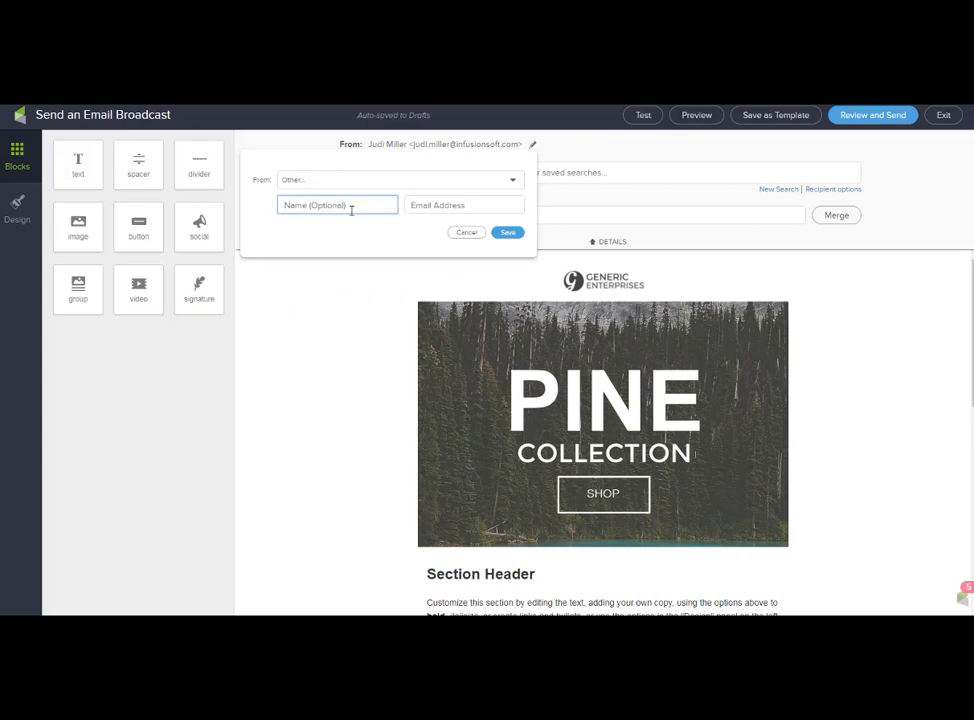
pyautogui.click(479, 207)
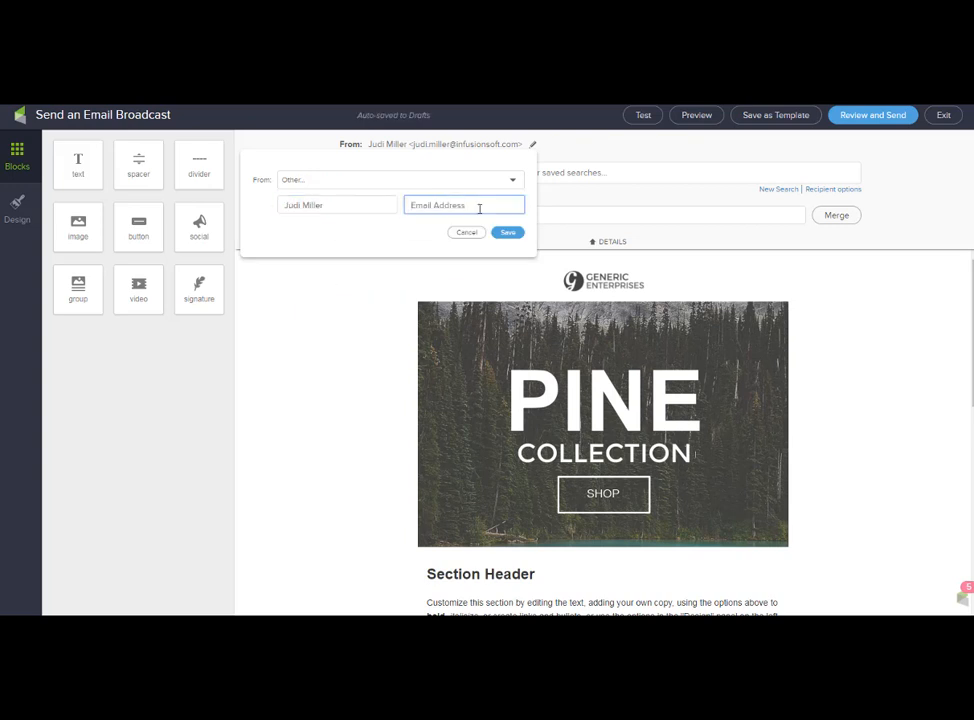
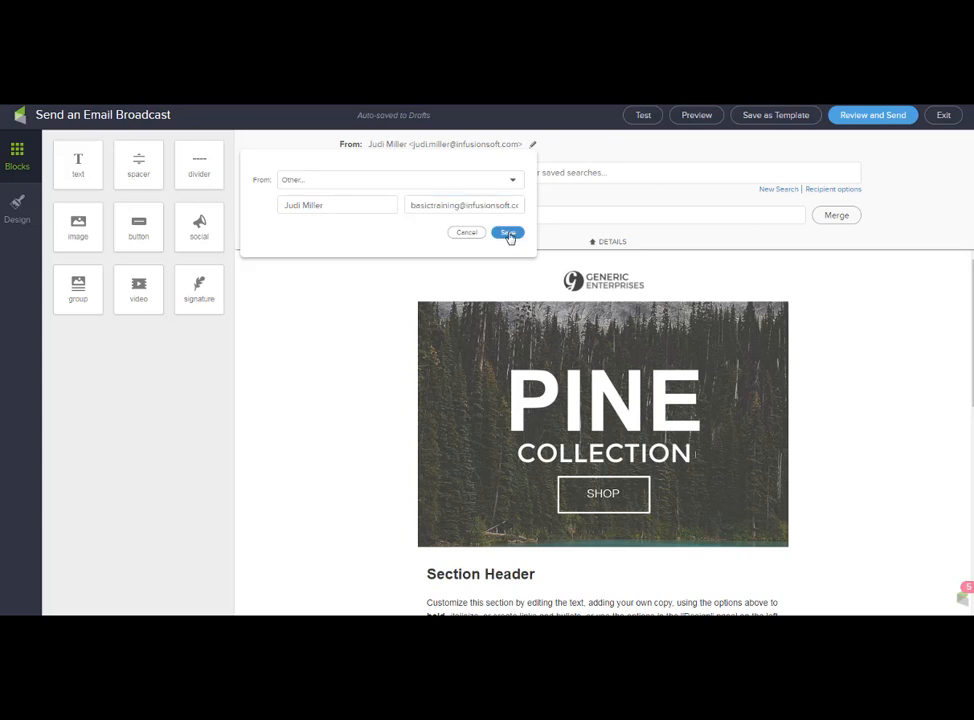
pyautogui.click(508, 234)
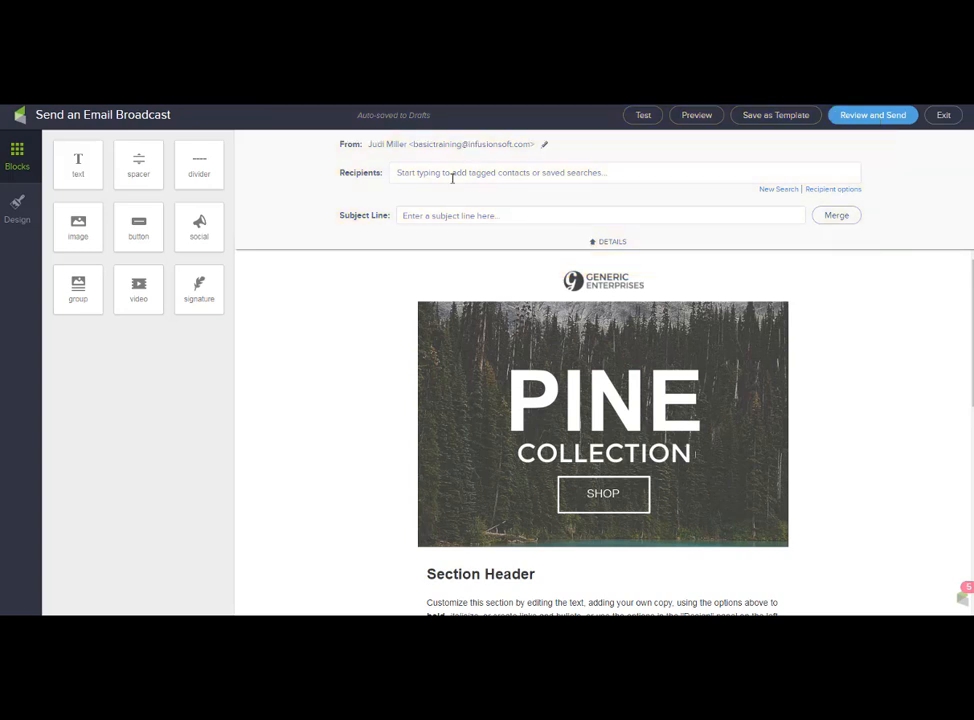
# Set the subject to 'Here is what you are waiting for...' plus the First Name merge field, then collapse details.
pyautogui.click(497, 215)
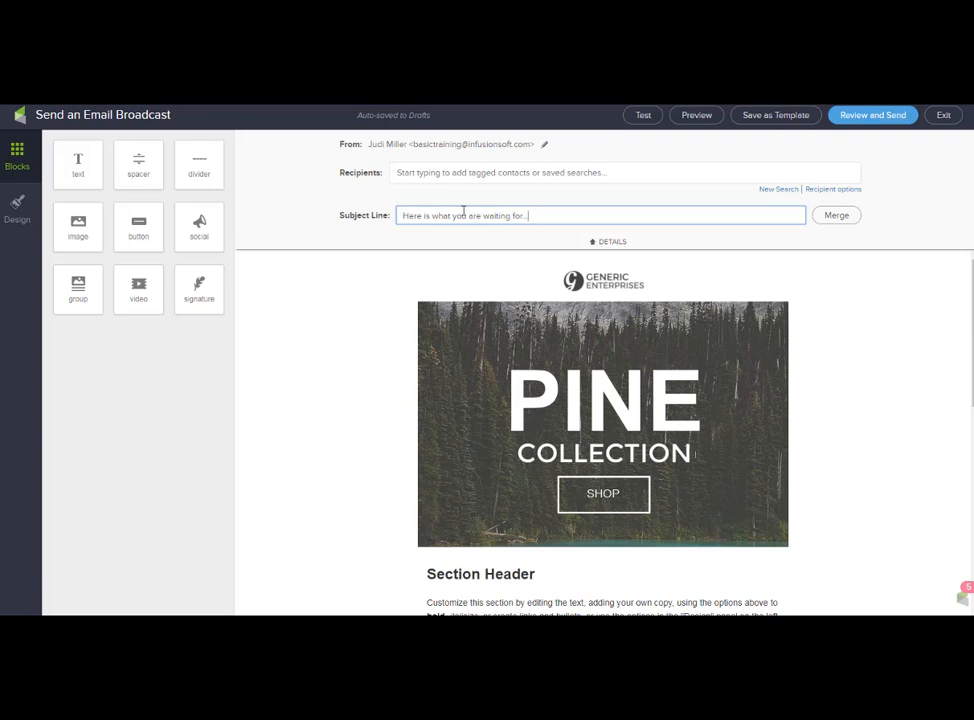
pyautogui.click(831, 217)
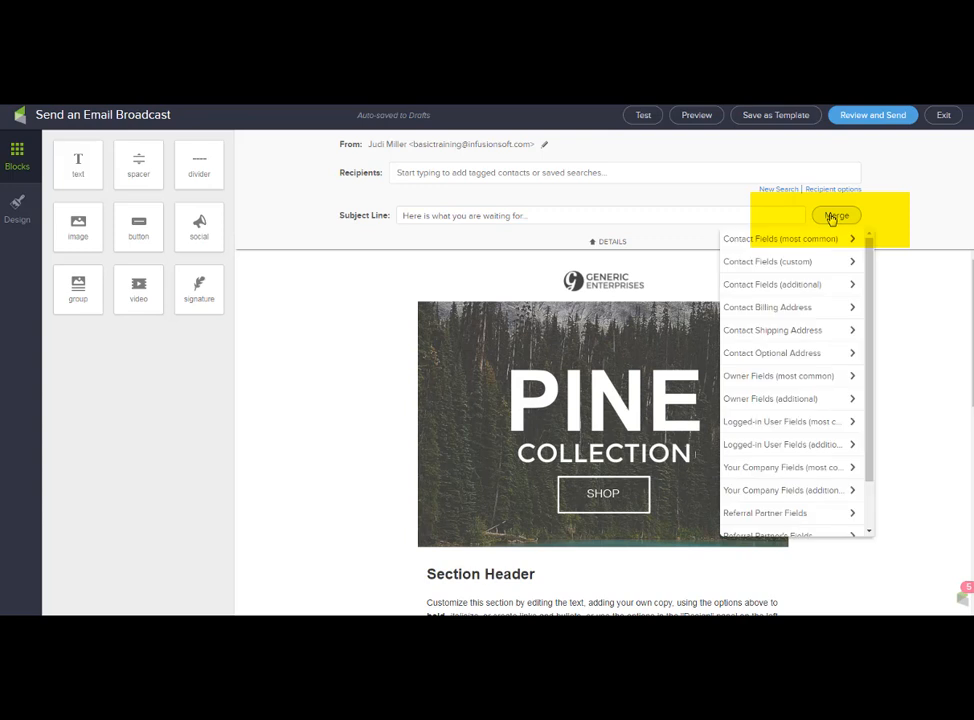
pyautogui.click(811, 244)
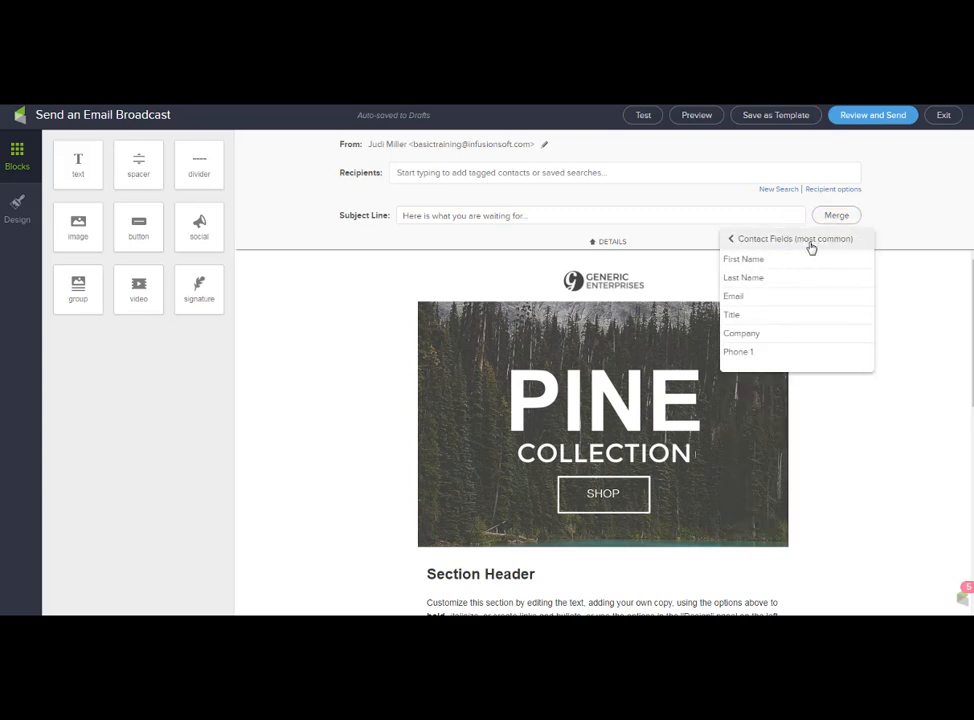
pyautogui.click(767, 265)
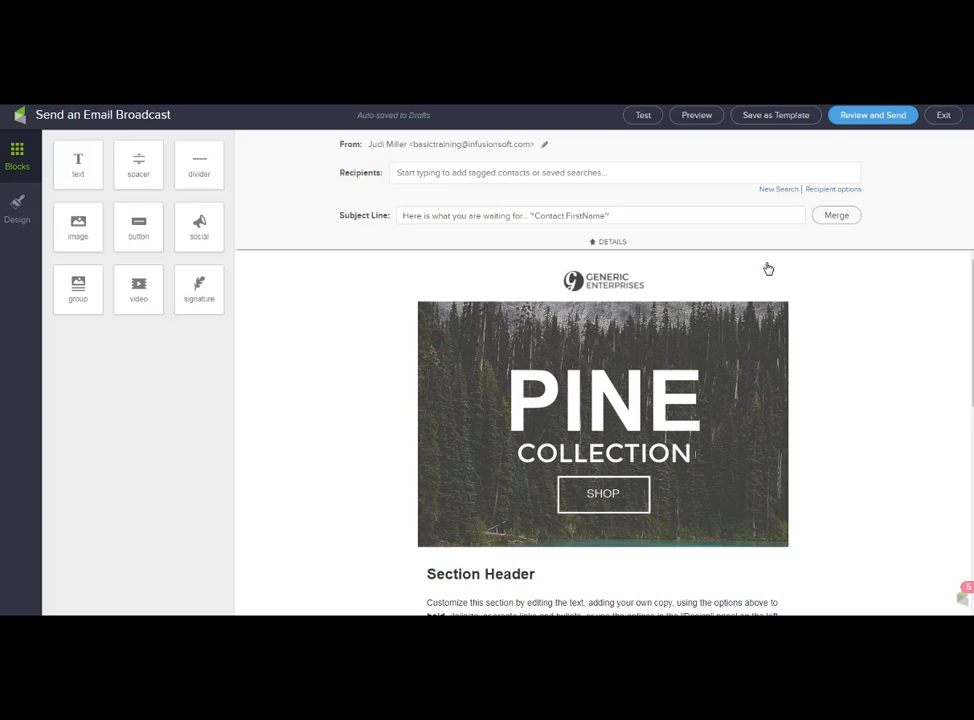
pyautogui.moveTo(610, 215); pyautogui.dragTo(530, 215)
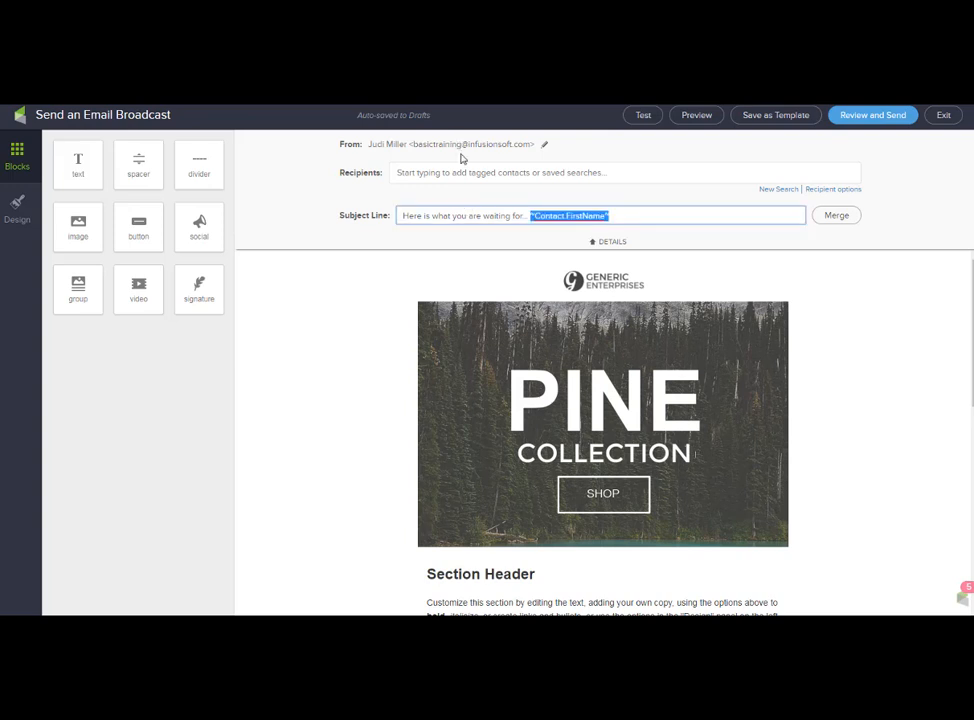
pyautogui.click(593, 243)
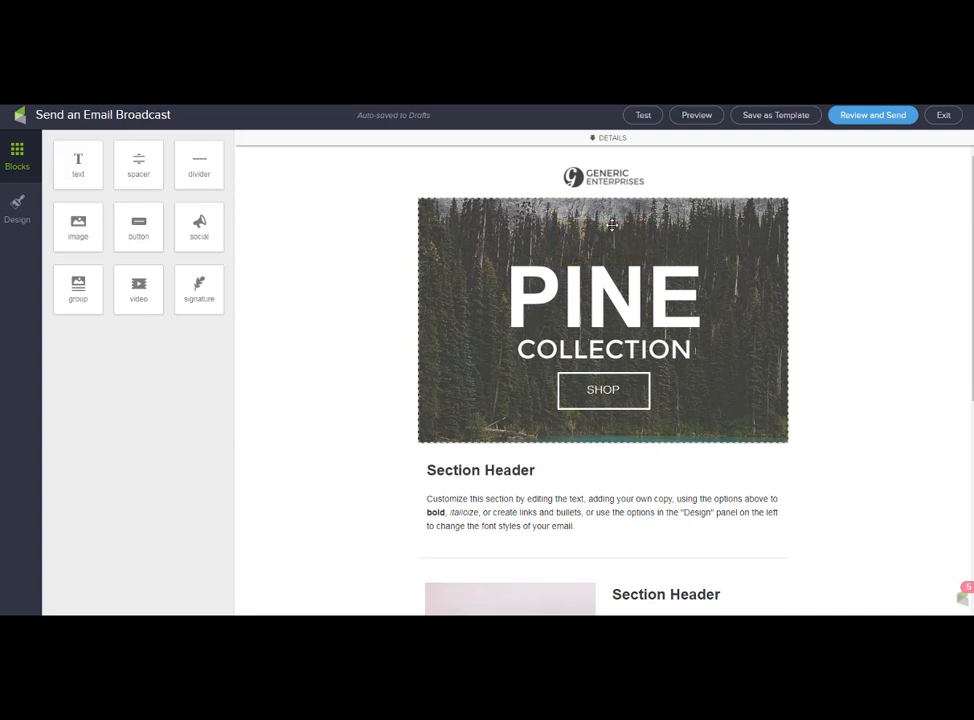
# Delete the Generic Enterprises logo block and select the PINE hero image.
pyautogui.moveTo(612, 225); pyautogui.dragTo(687, 174)
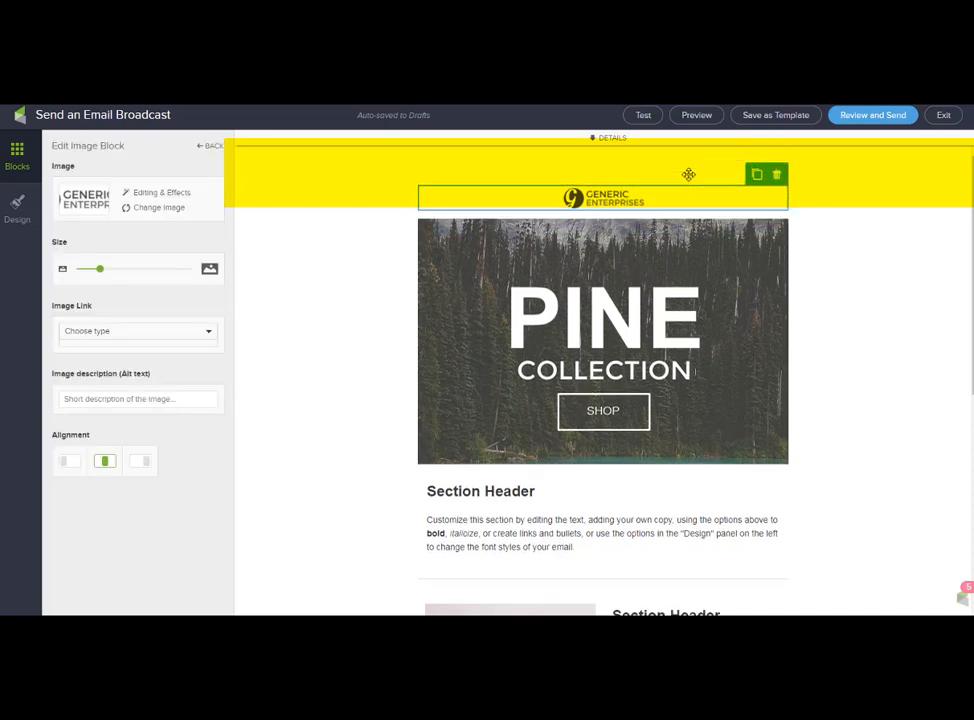
pyautogui.click(777, 175)
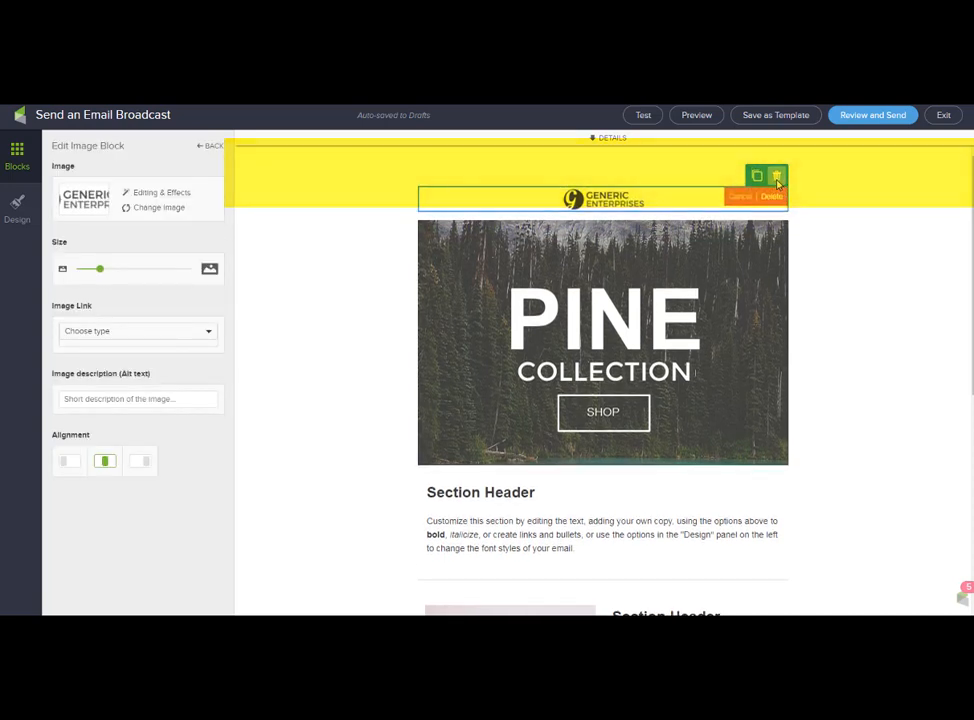
pyautogui.click(772, 197)
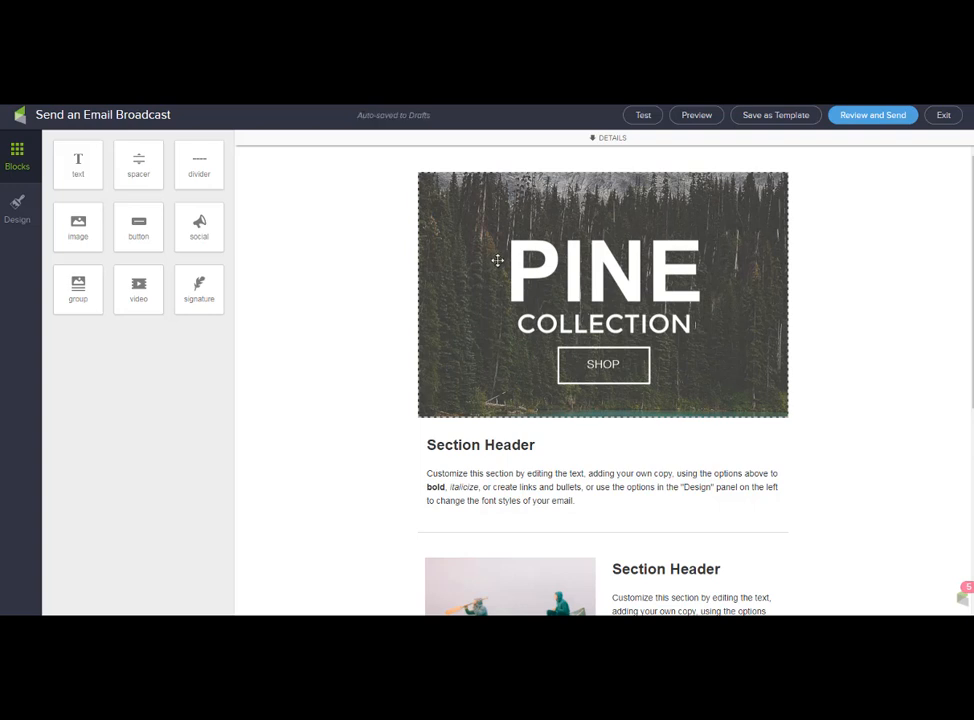
pyautogui.click(499, 260)
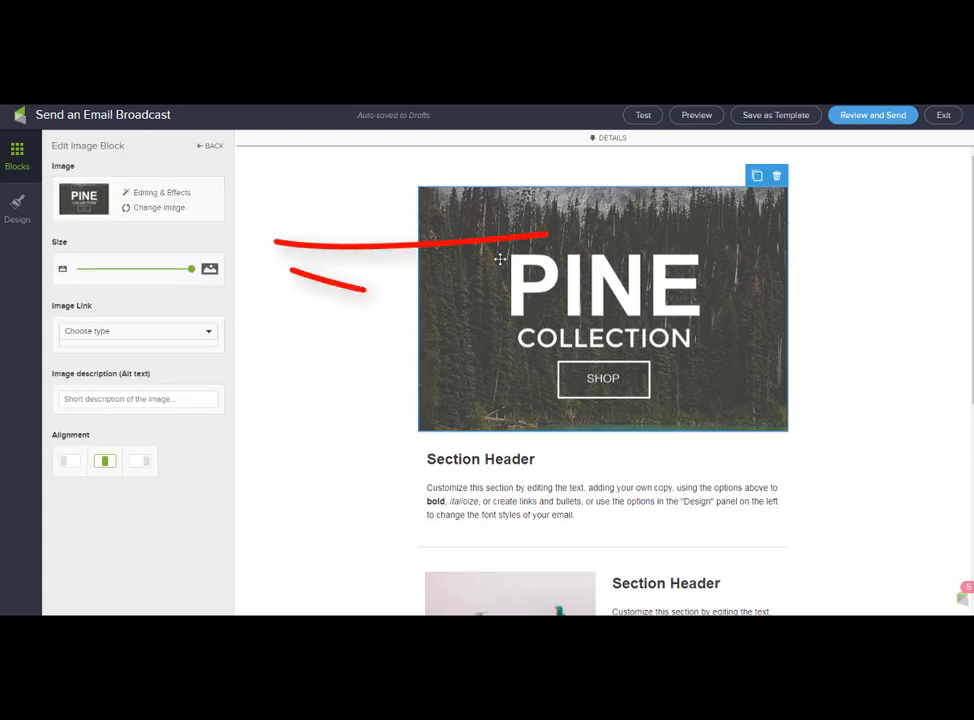
# Replace the hero image with the Infusionsoft logo from the Image Library, shrunk to about three quarters.
pyautogui.click(152, 209)
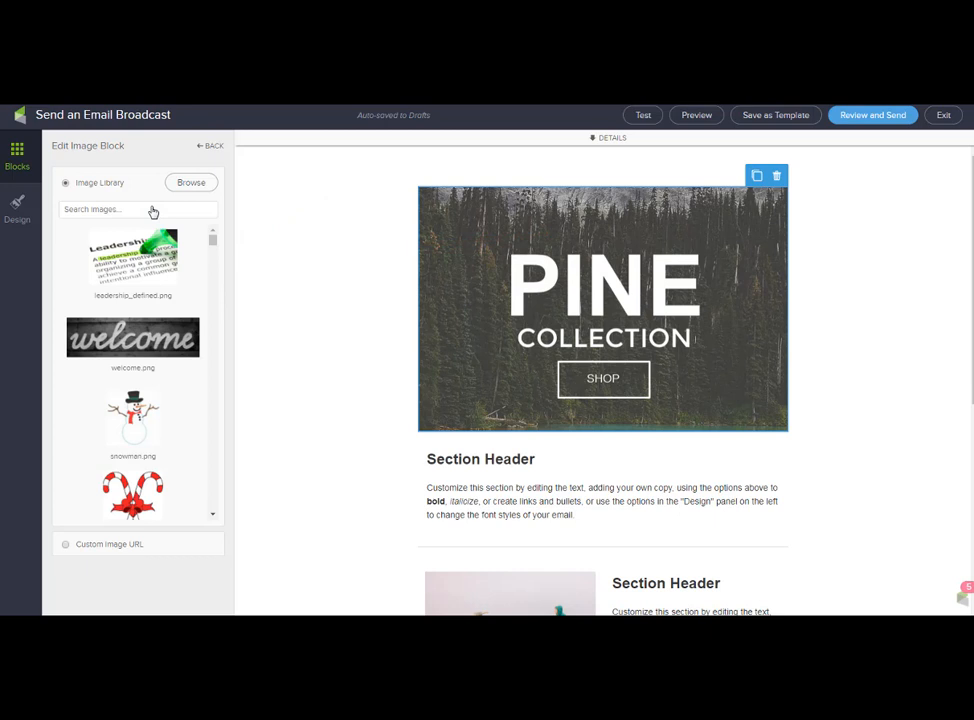
pyautogui.scroll(-5, 143, 303)
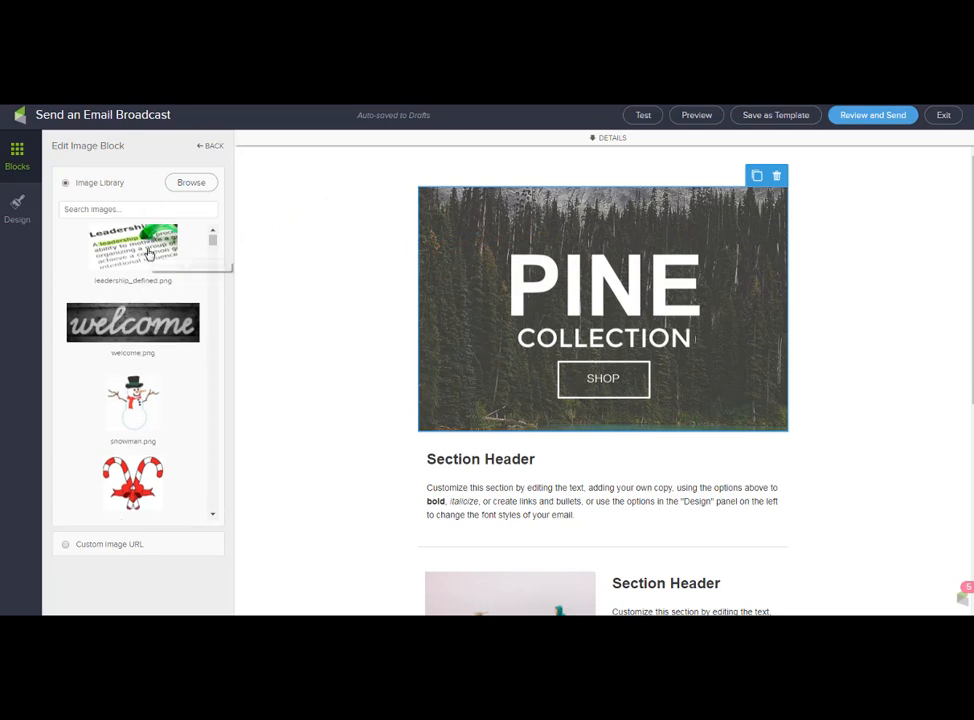
pyautogui.scroll(5, 143, 300)
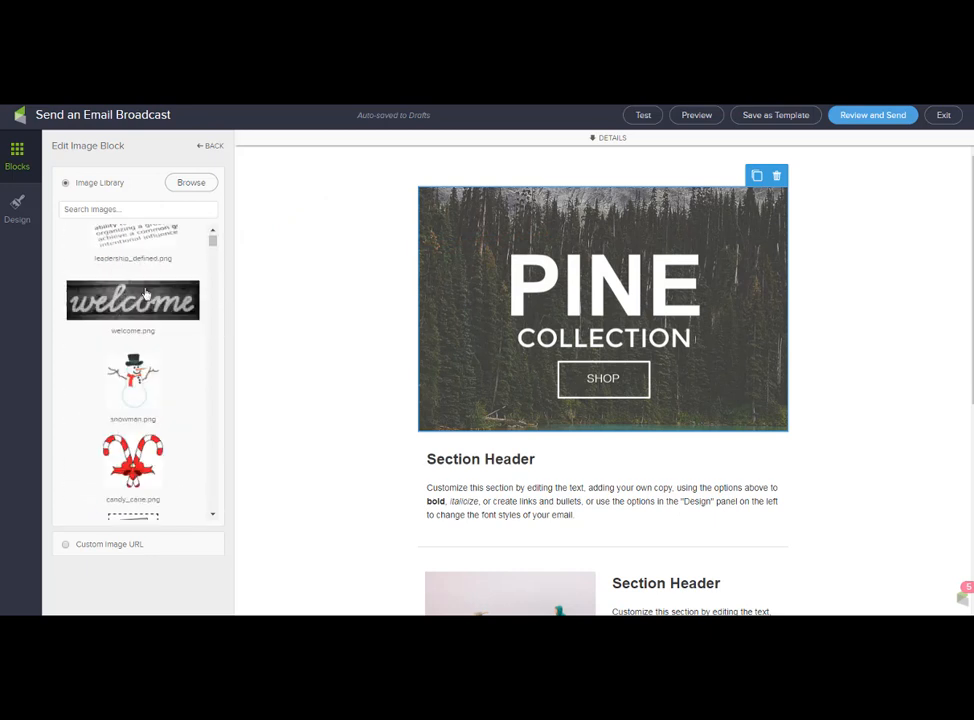
pyautogui.click(138, 210)
pyautogui.write('inf')
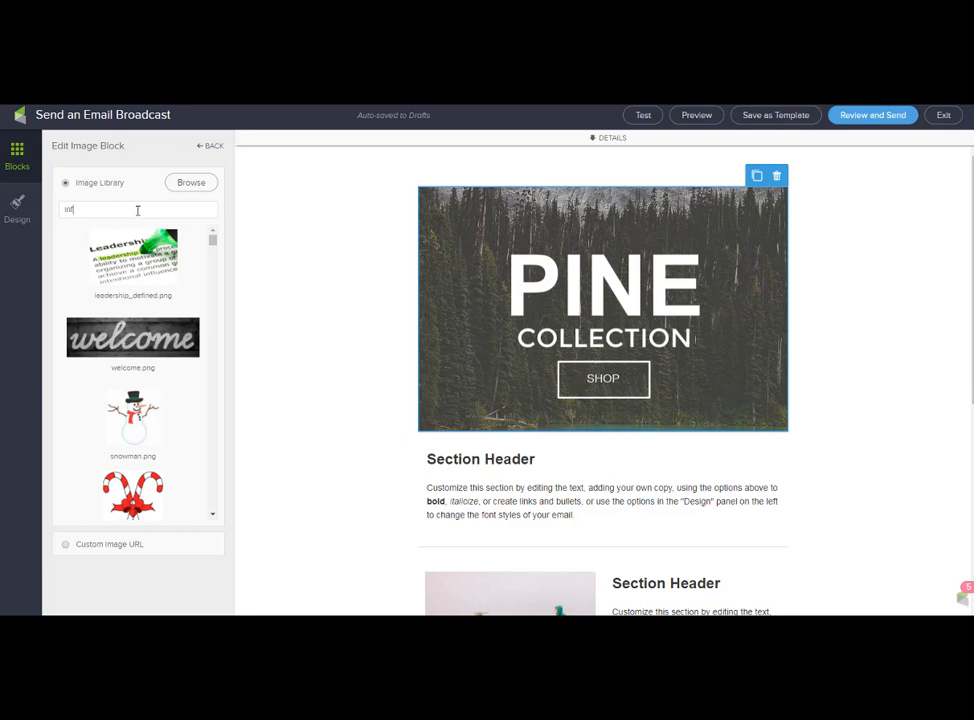
pyautogui.click(131, 257)
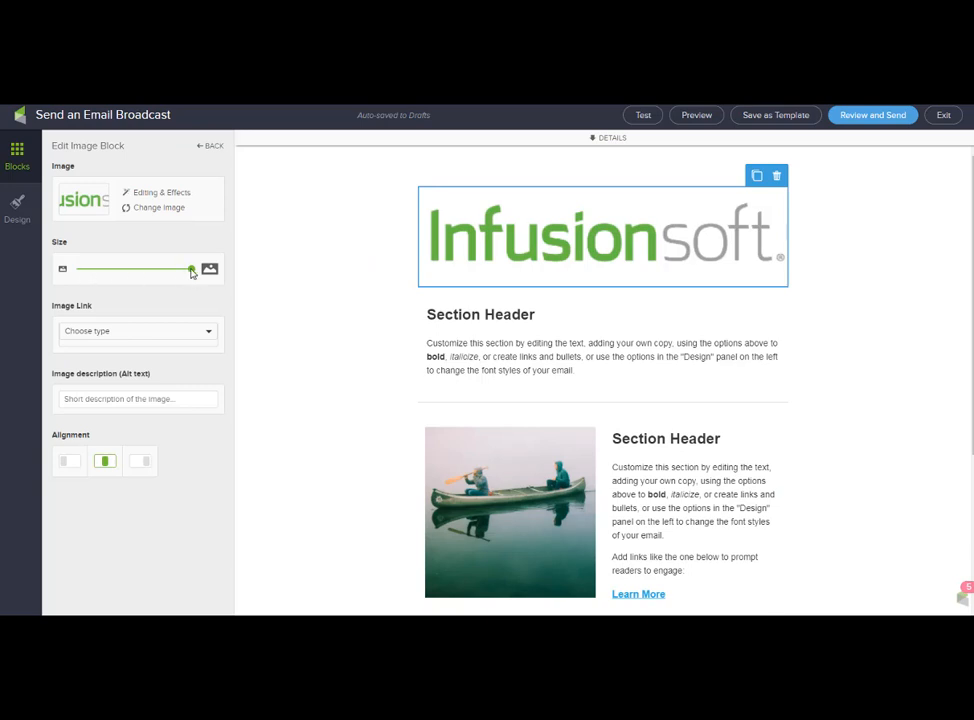
pyautogui.moveTo(192, 271); pyautogui.dragTo(168, 274)
# Check the logo's link options, begin its text description, and select the first Section Header block.
pyautogui.click(180, 332)
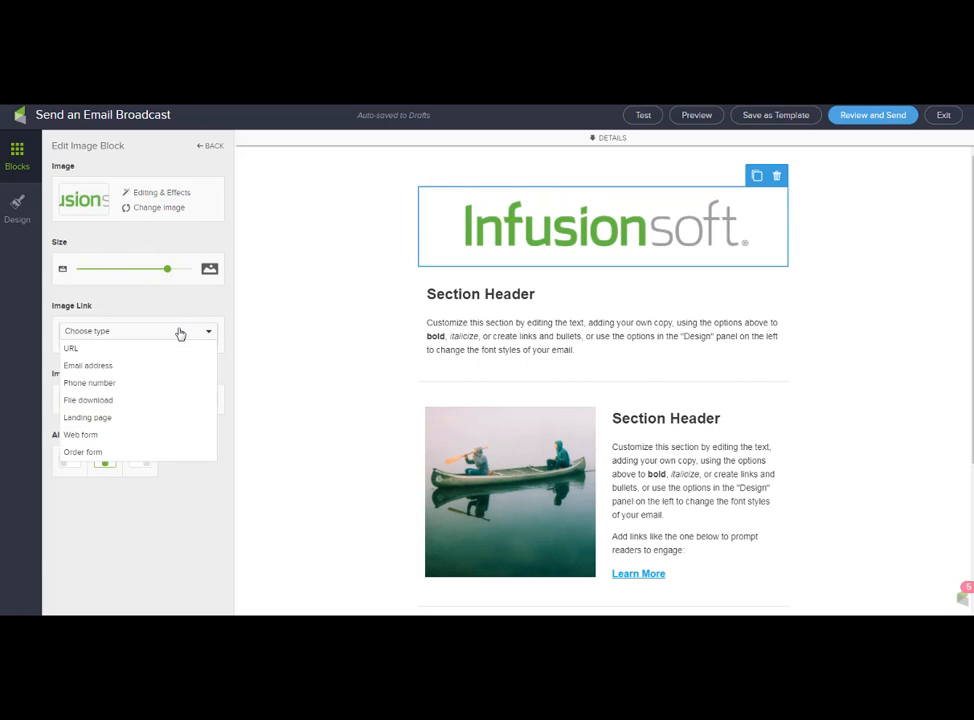
pyautogui.click(180, 333)
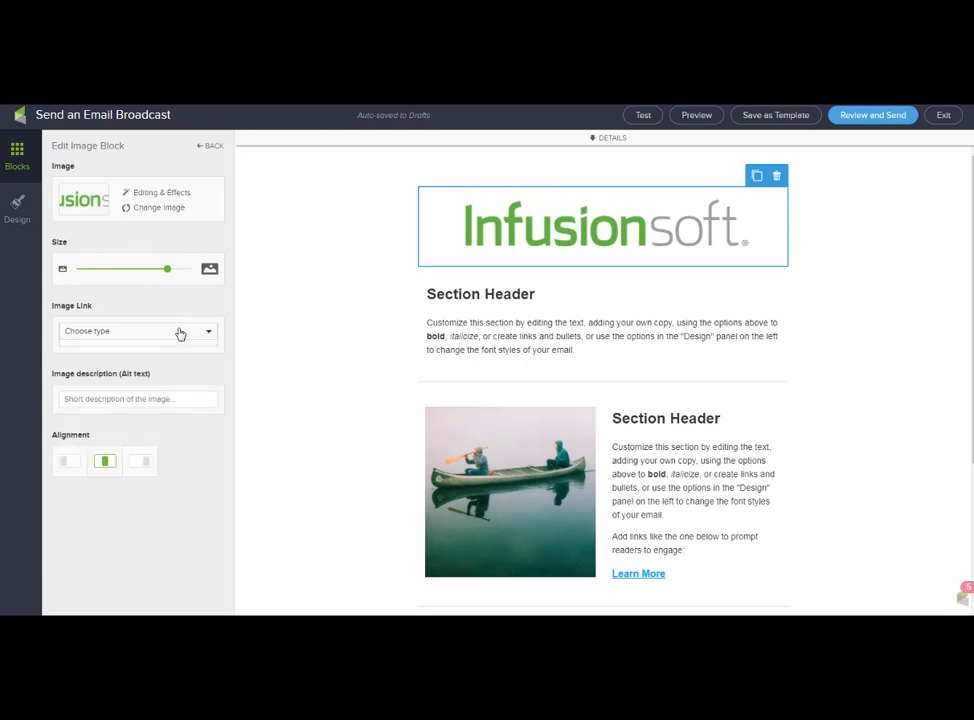
pyautogui.click(150, 399)
pyautogui.write('company logo')
pyautogui.click(661, 321)
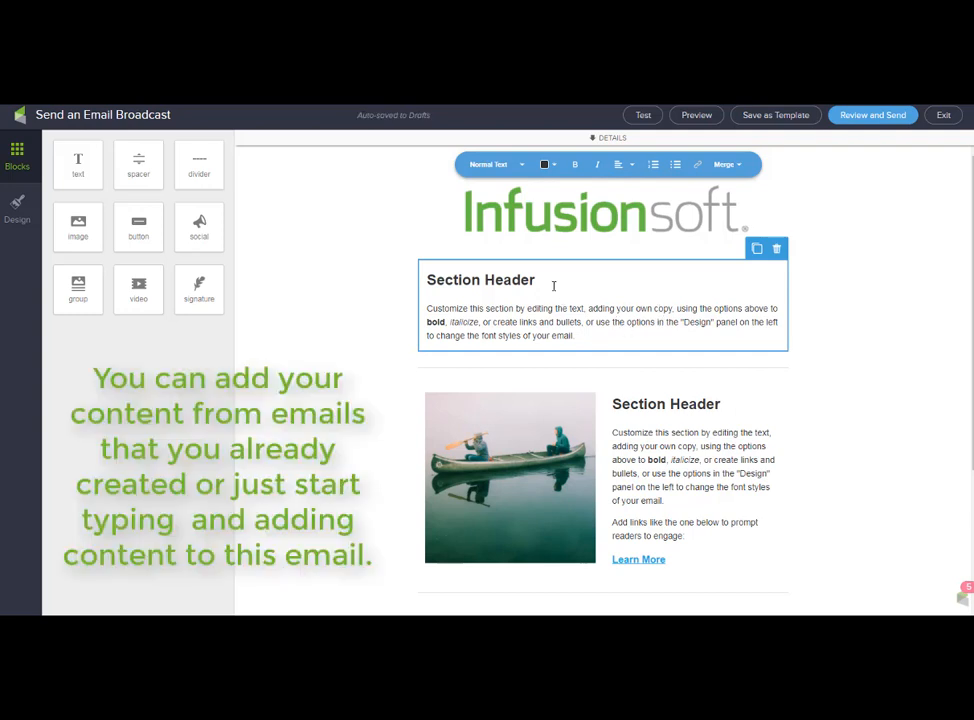
# Replace the first heading with 'Here is your monthly newsletter!!' coloured red.
pyautogui.moveTo(545, 283); pyautogui.dragTo(415, 287)
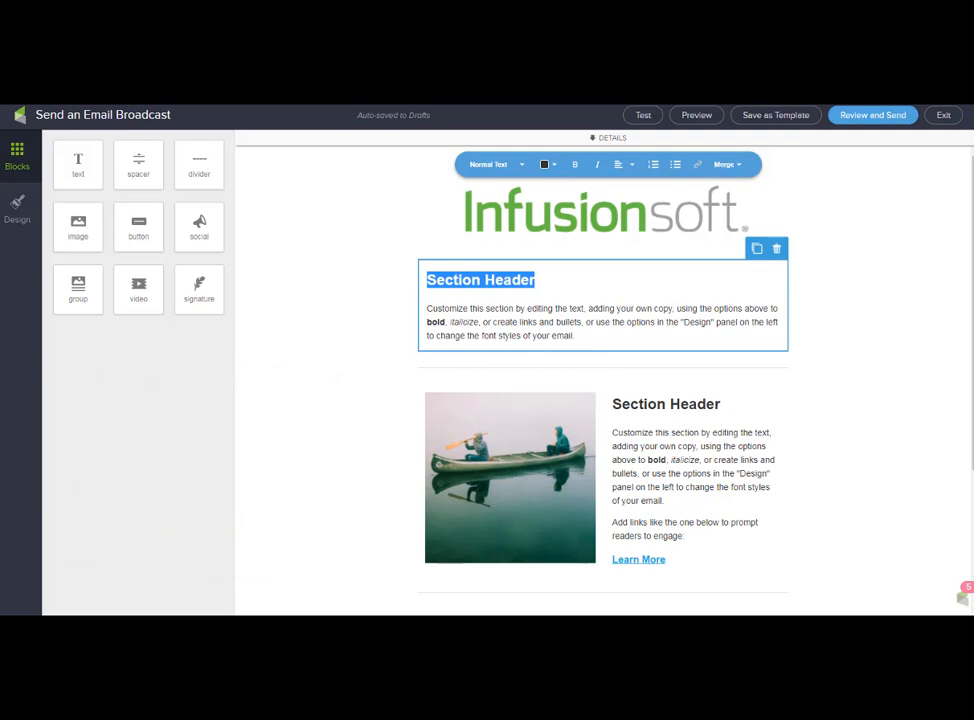
pyautogui.write('Here is your monthly newsletter!!')
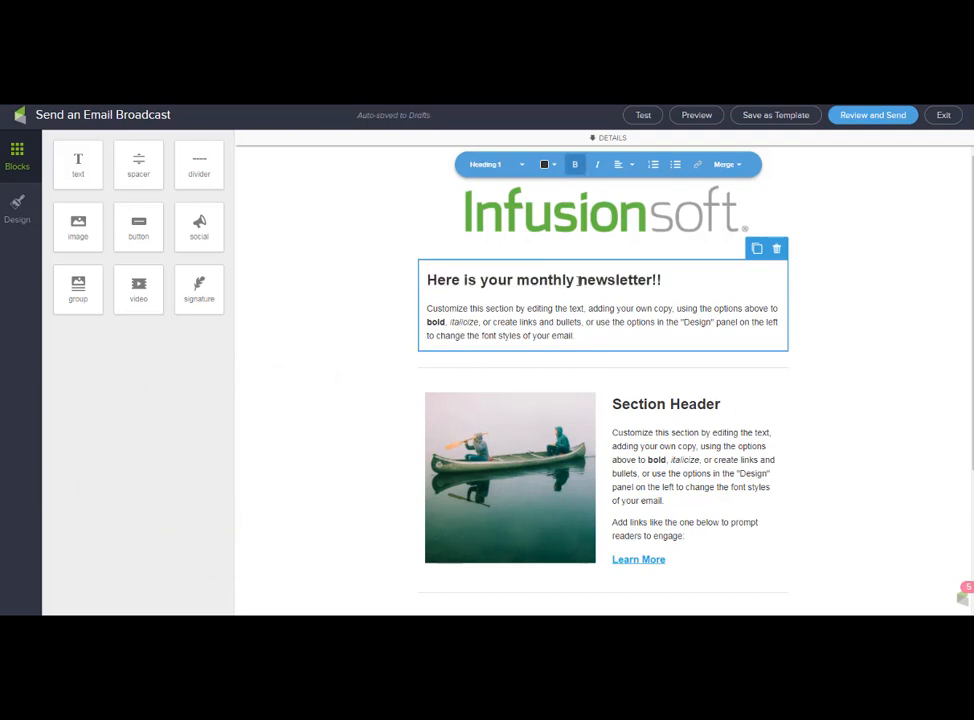
pyautogui.moveTo(666, 279); pyautogui.dragTo(420, 285)
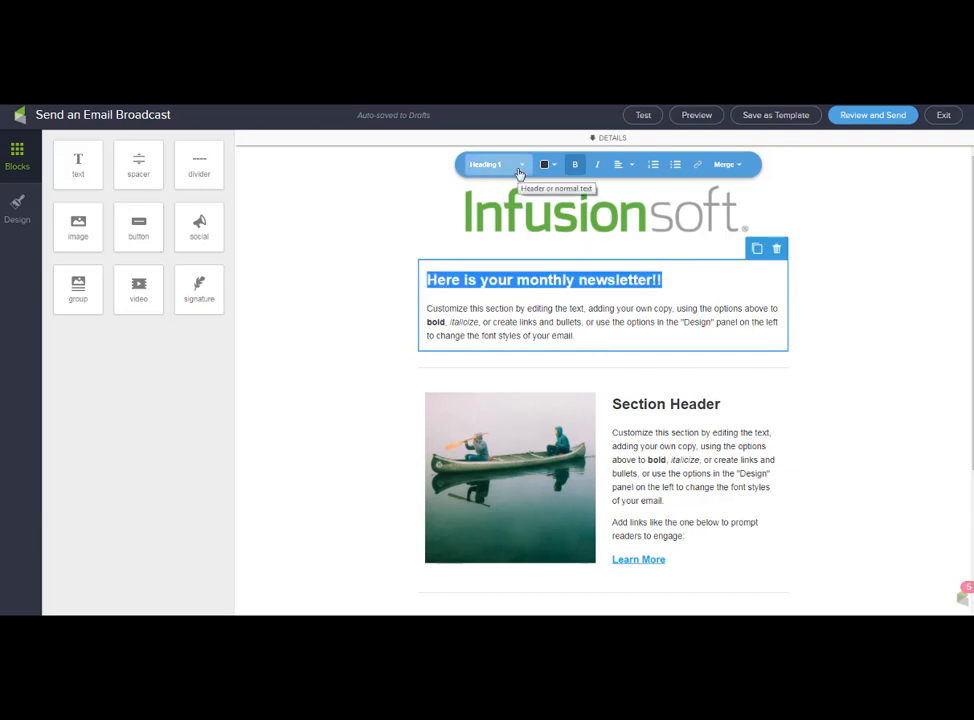
pyautogui.click(547, 164)
pyautogui.click(555, 227)
pyautogui.click(513, 166)
# Paste the new intro paragraph over the placeholder body text.
pyautogui.moveTo(573, 336); pyautogui.dragTo(418, 306)
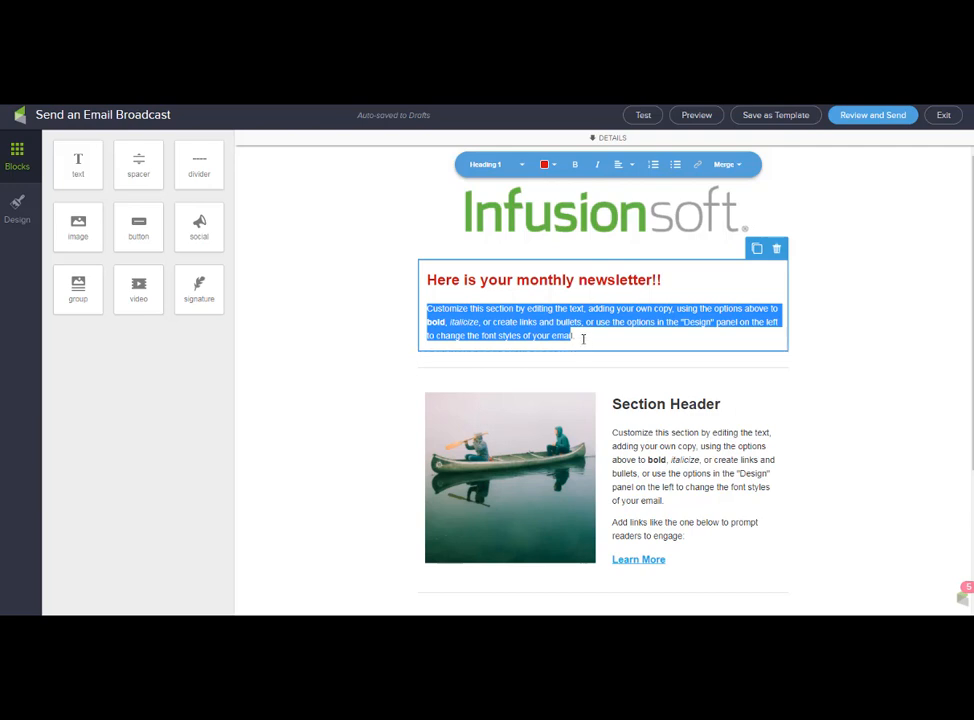
pyautogui.moveTo(583, 339); pyautogui.dragTo(420, 310)
pyautogui.write('It is coming a little late this month...but here is the amazing and awesome newsletter of the month.Customize this section by editing the text, adding your own copy, using the options above to bold, italicize, or create links and bullets, or use the options in the "Design" panel on the left to change the font styles of your email.')
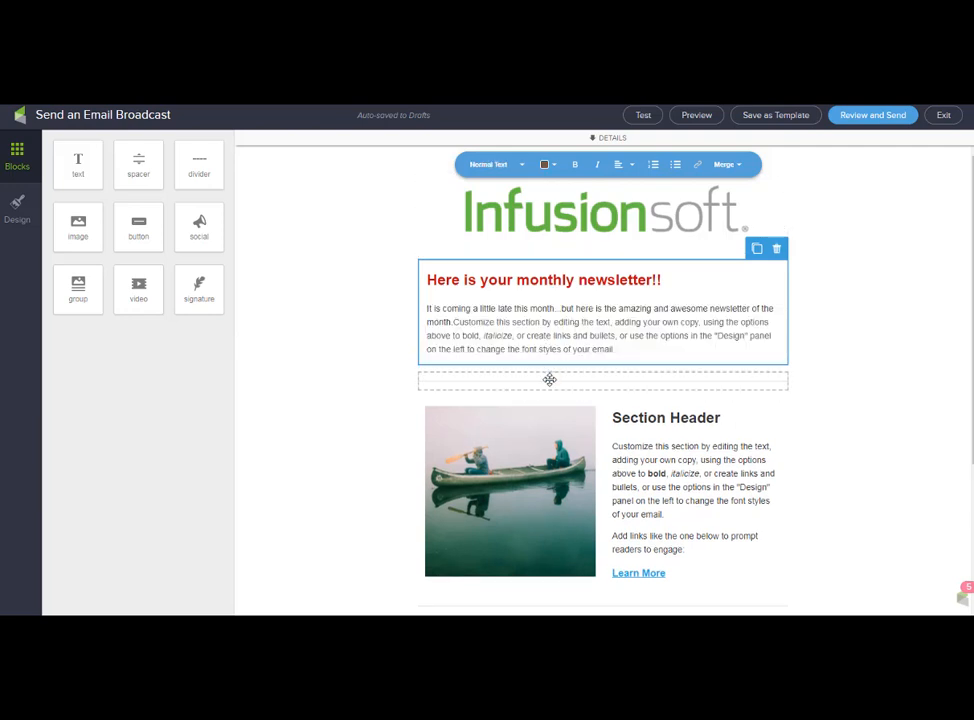
# Make the divider below the intro full width and red (#CA0D14).
pyautogui.click(549, 379)
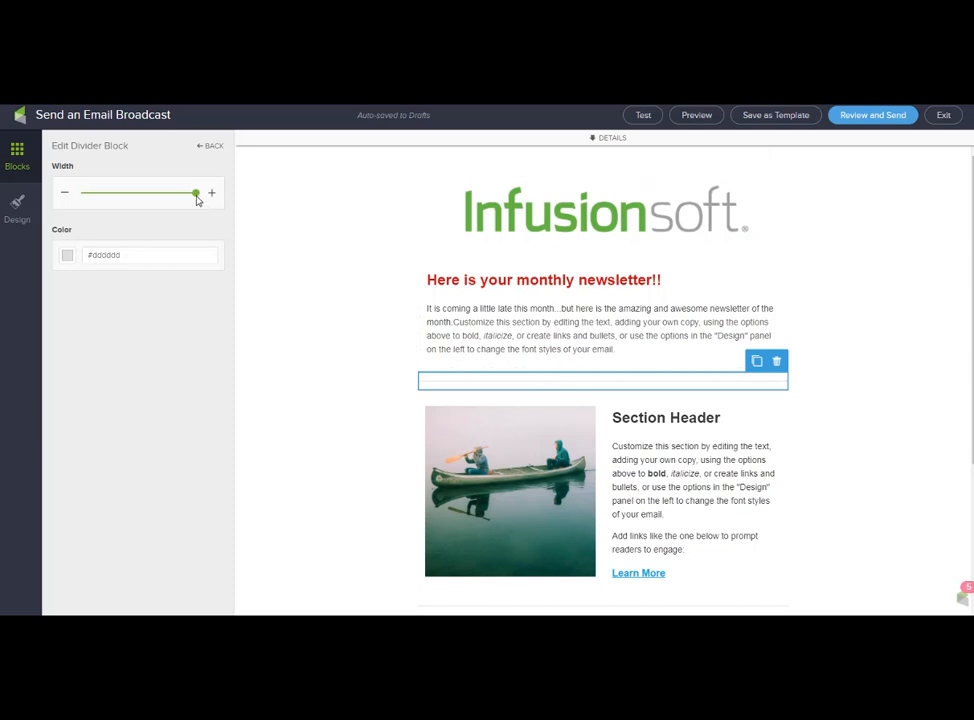
pyautogui.moveTo(197, 200)
pyautogui.mouseDown()
pyautogui.moveTo(141, 198)
pyautogui.moveTo(192, 196)
pyautogui.mouseUp()
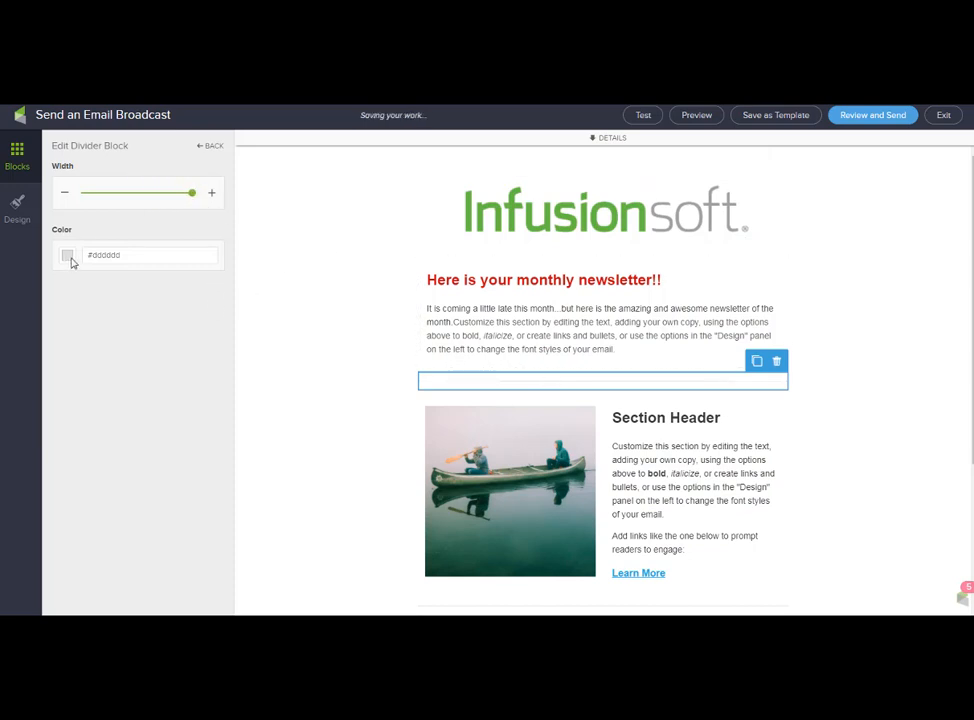
pyautogui.click(68, 257)
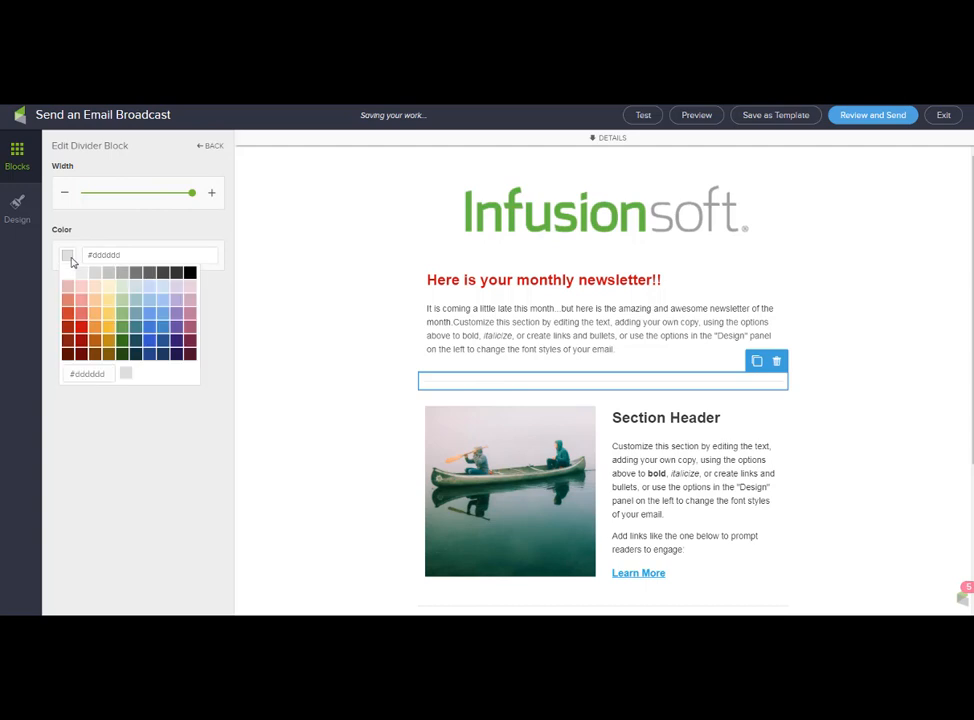
pyautogui.click(82, 328)
pyautogui.click(99, 413)
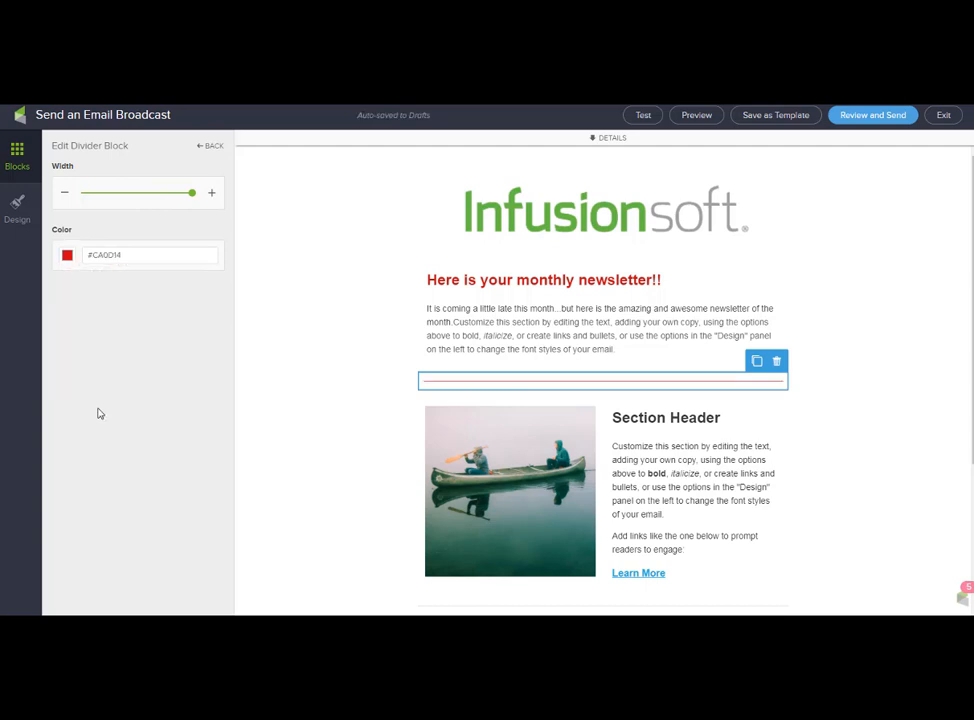
pyautogui.click(508, 428)
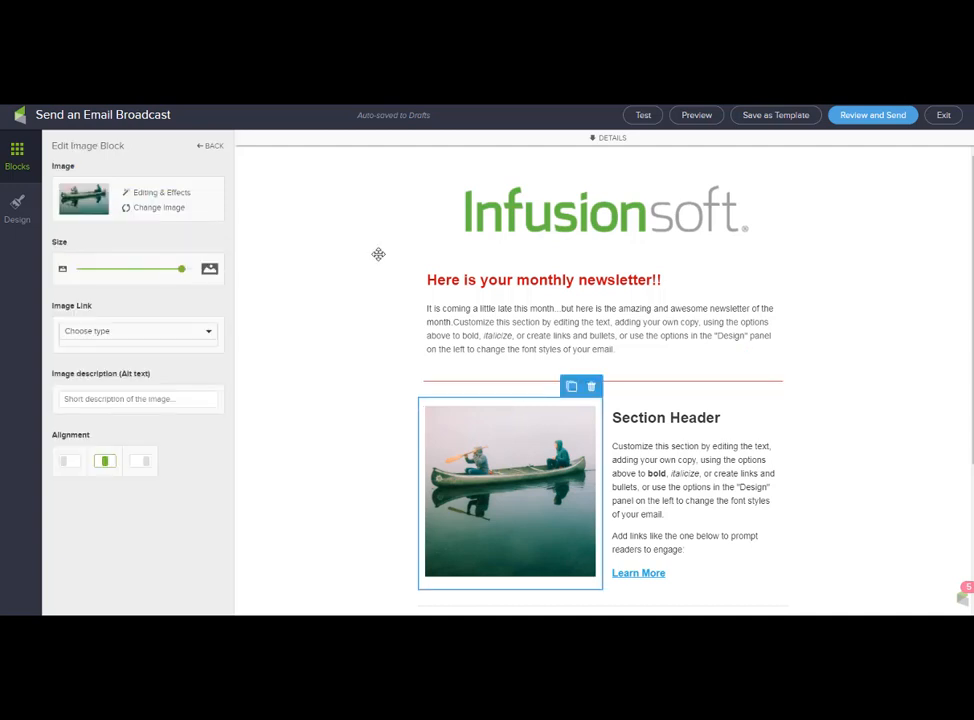
# Swap the canoe photo for the Best Practice chalkboard image at full size.
pyautogui.click(184, 208)
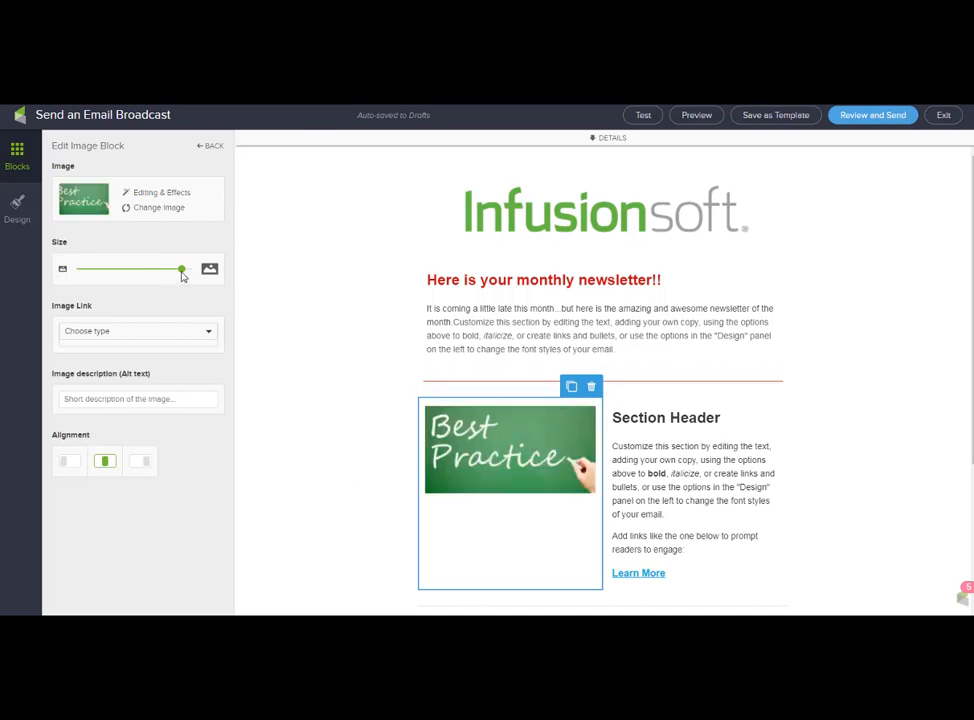
pyautogui.moveTo(181, 268)
pyautogui.mouseDown()
pyautogui.moveTo(143, 267)
pyautogui.moveTo(193, 269)
pyautogui.mouseUp()
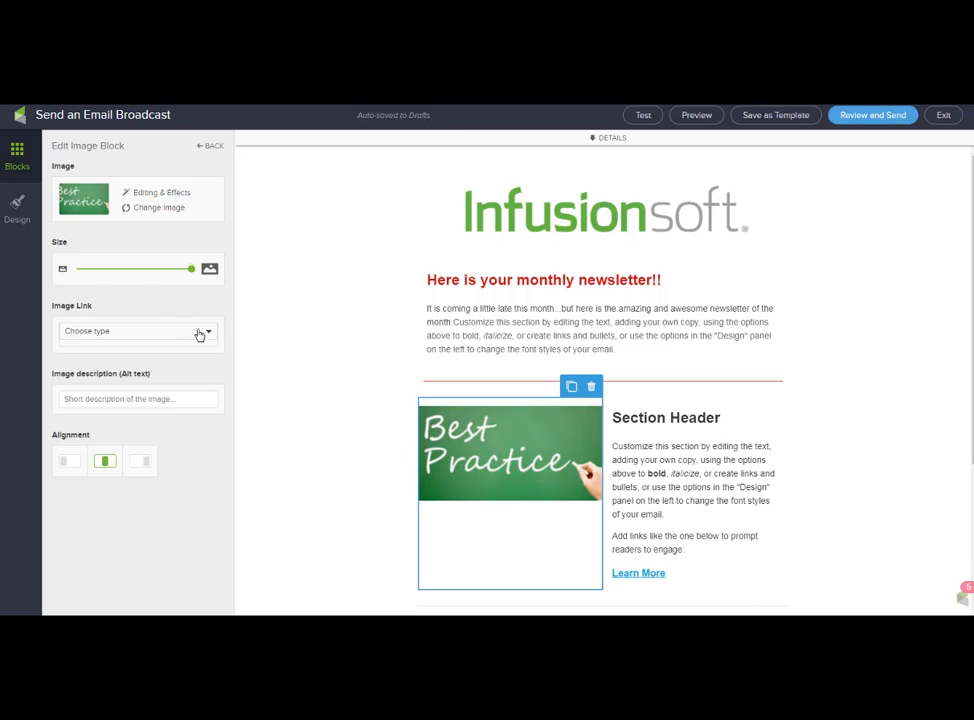
pyautogui.click(267, 335)
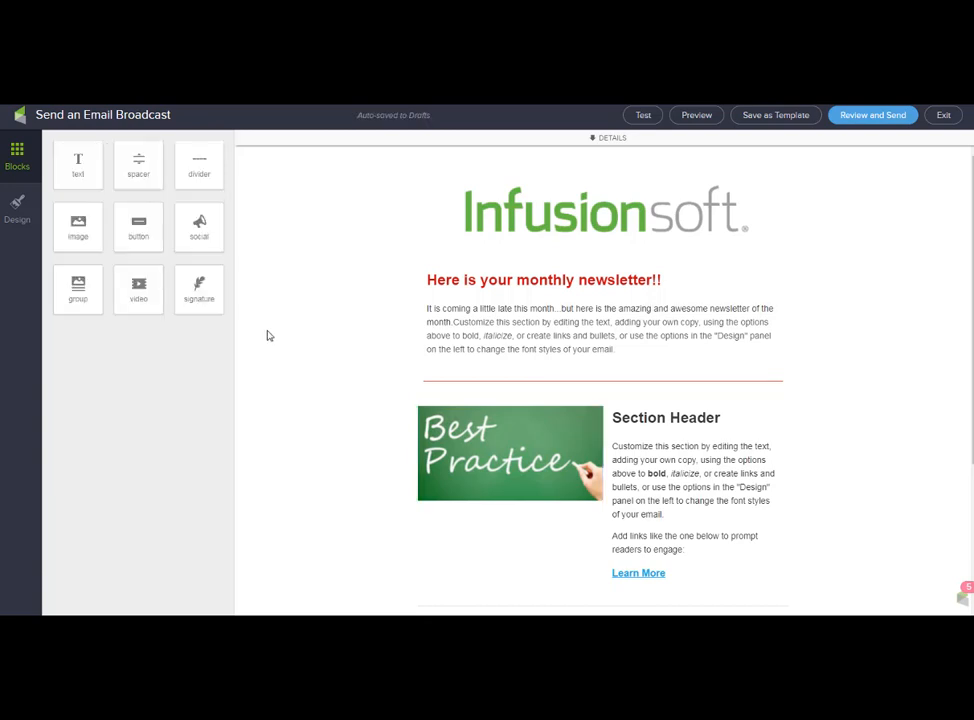
pyautogui.click(453, 446)
pyautogui.click(158, 399)
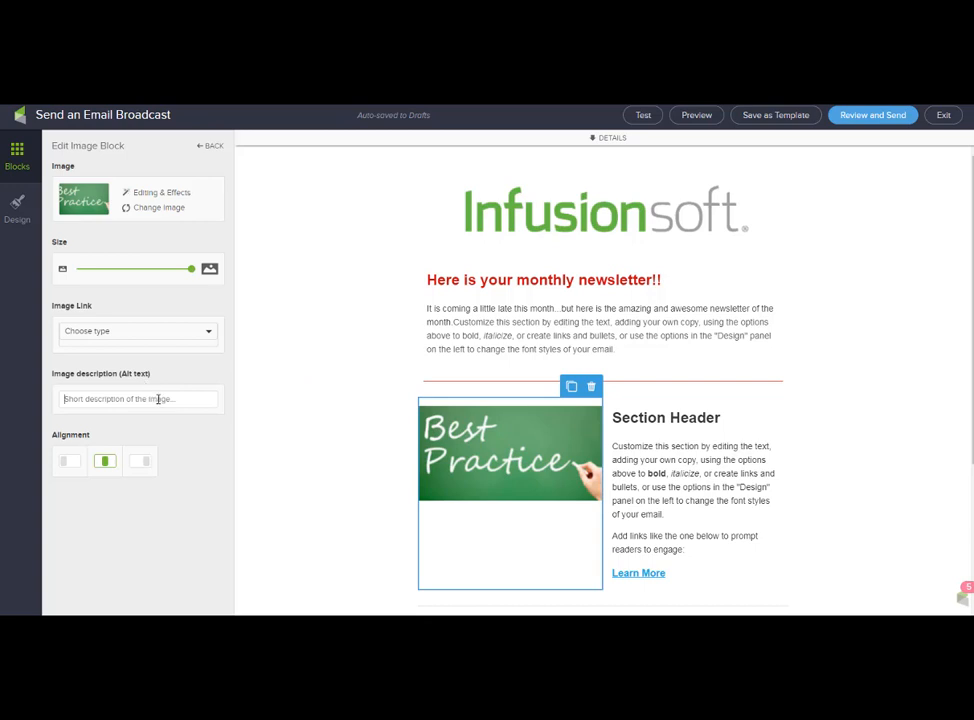
# Change the heading beside the image to 'My latest blog...' and replace Learn More text.
pyautogui.click(617, 417)
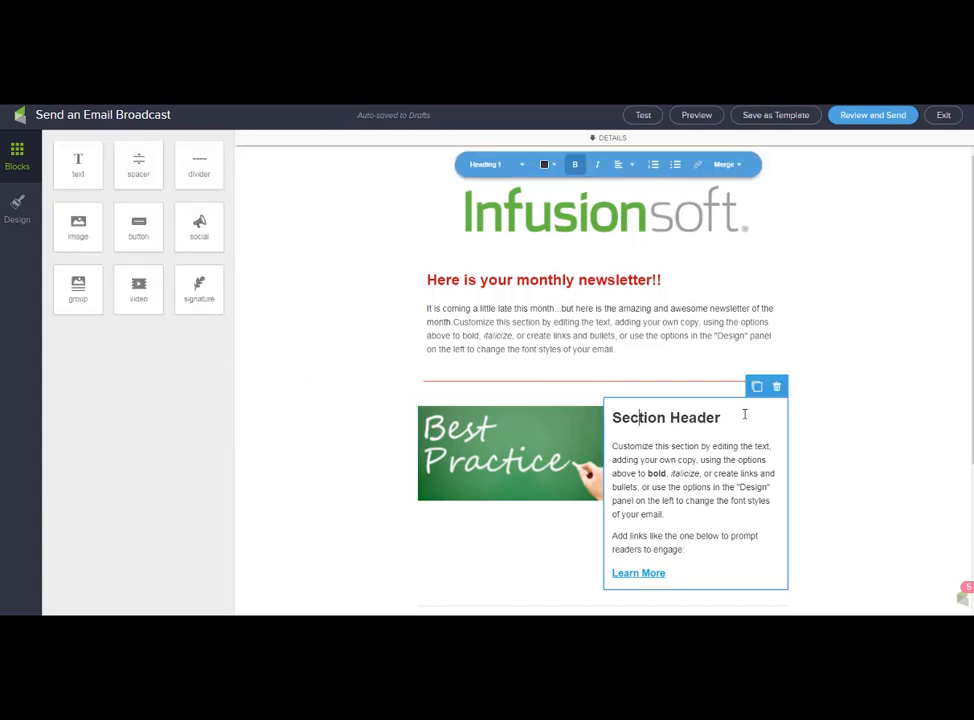
pyautogui.moveTo(733, 411); pyautogui.dragTo(609, 415)
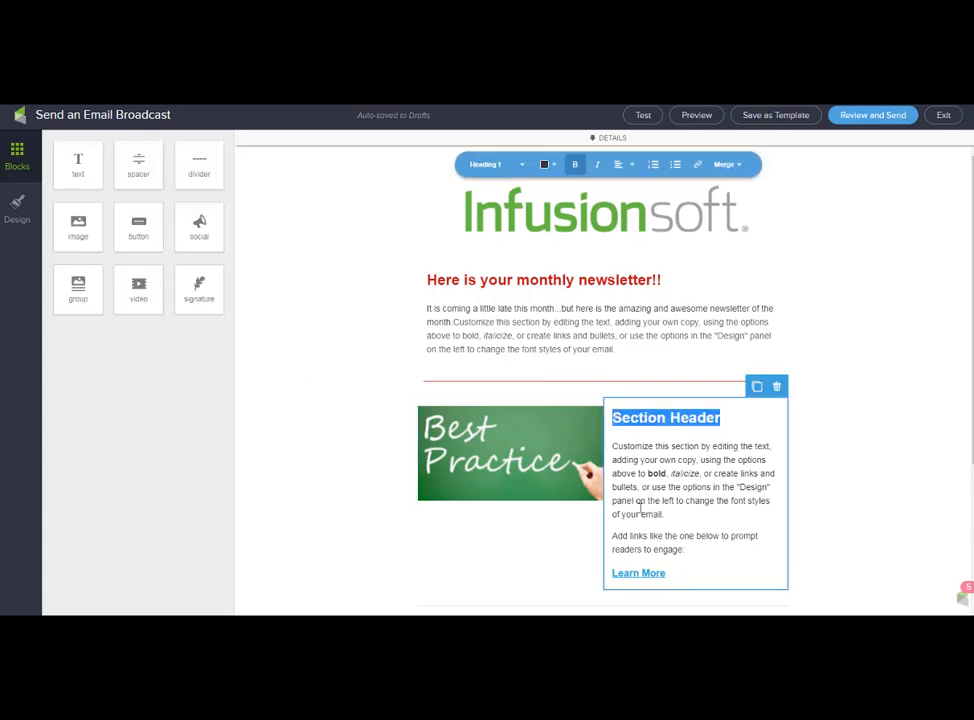
pyautogui.scroll(-2, 709, 526)
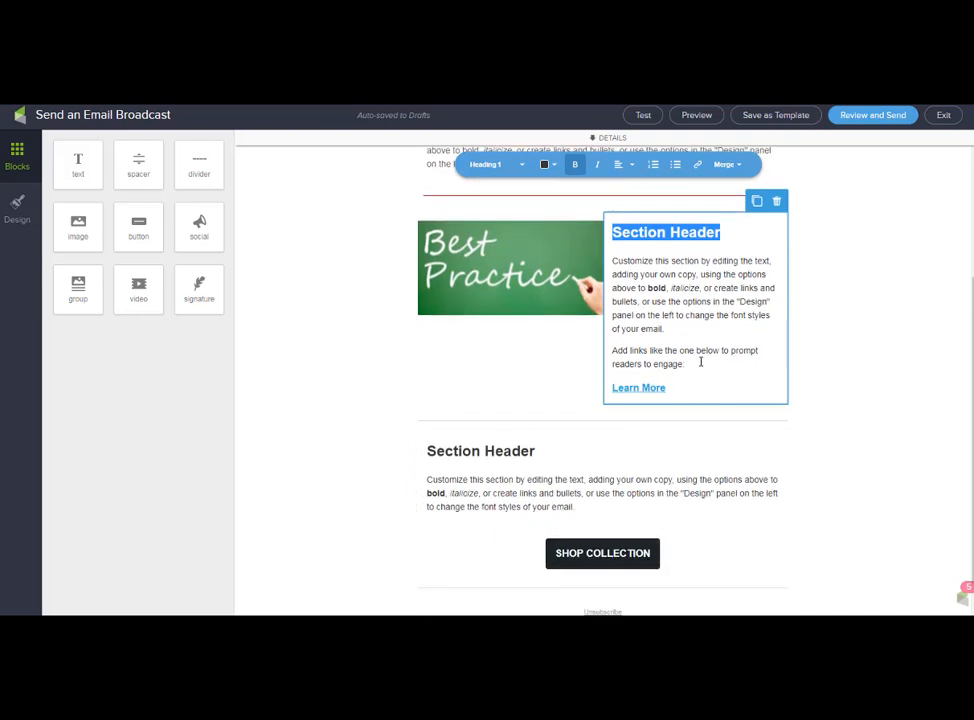
pyautogui.scroll(1, 676, 346)
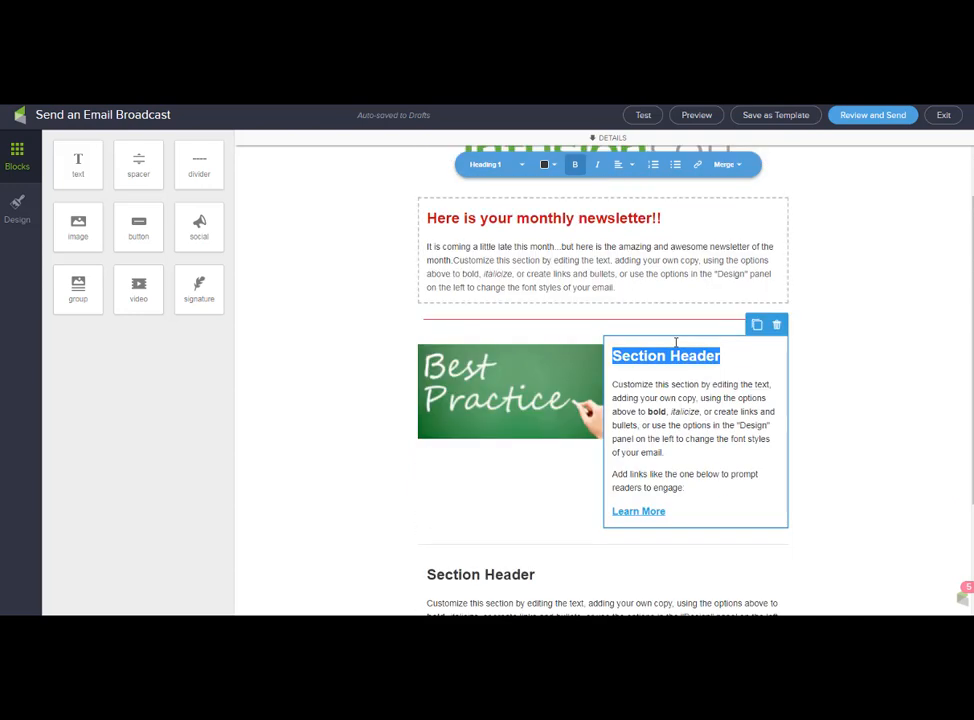
pyautogui.moveTo(666, 512); pyautogui.dragTo(612, 512)
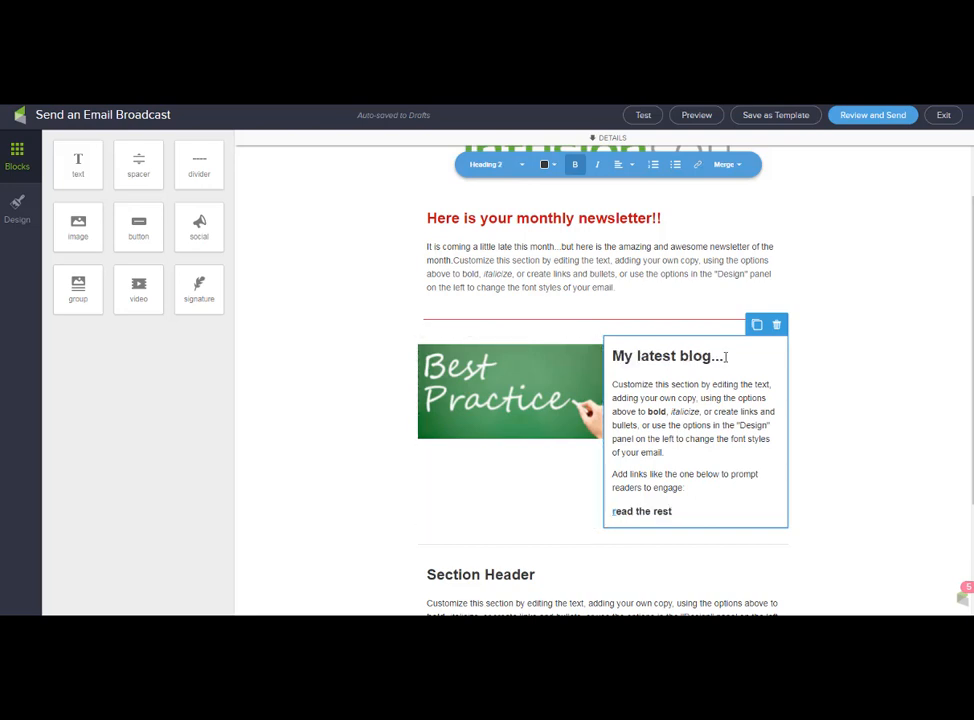
pyautogui.moveTo(725, 357); pyautogui.dragTo(648, 357)
pyautogui.moveTo(724, 357); pyautogui.dragTo(639, 357)
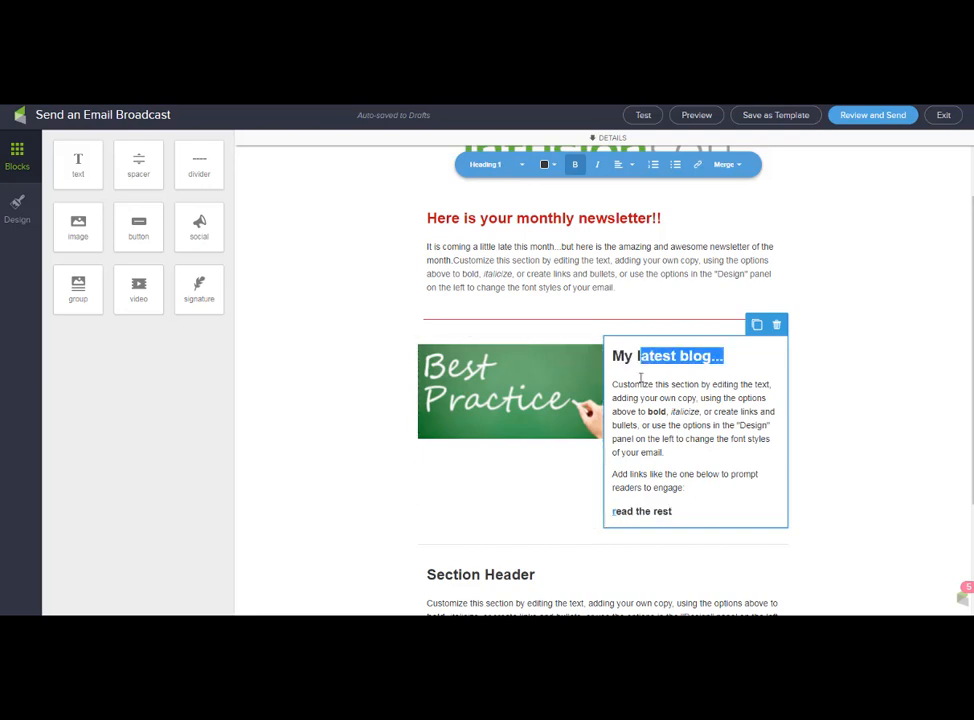
# Turn the 'read the rest' text into a hyperlink to the blog URL.
pyautogui.click(684, 511)
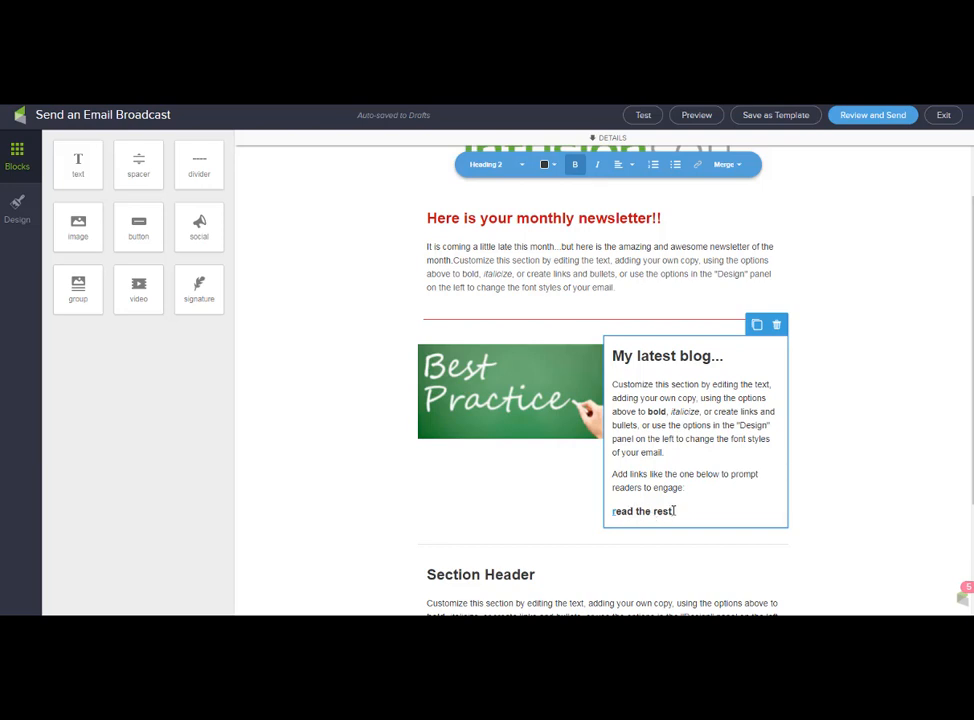
pyautogui.moveTo(675, 511); pyautogui.dragTo(611, 513)
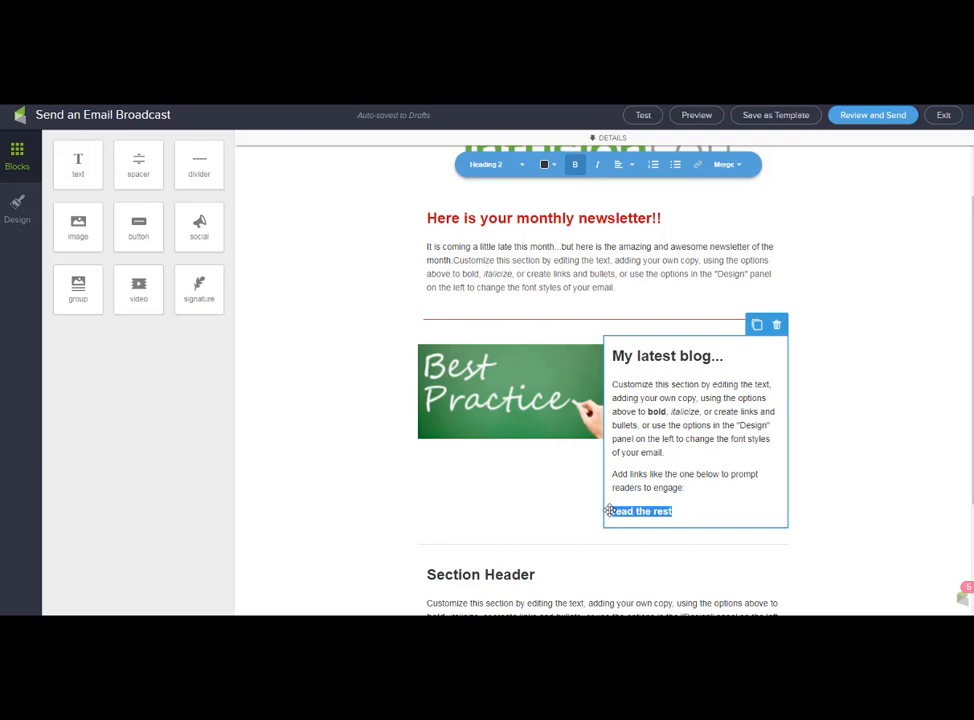
pyautogui.click(699, 166)
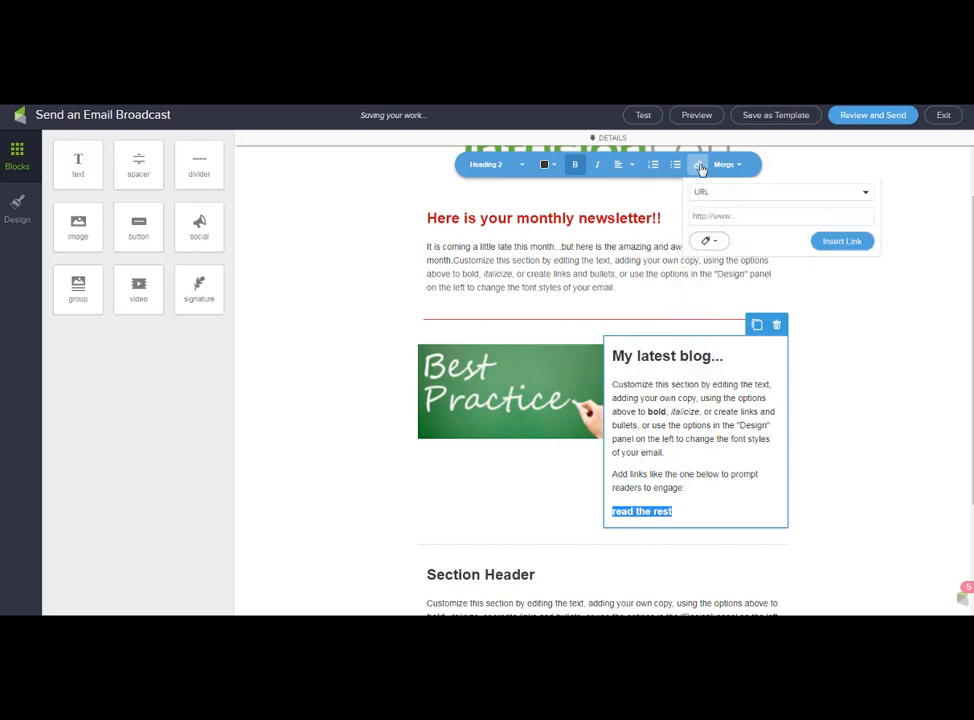
pyautogui.click(710, 216)
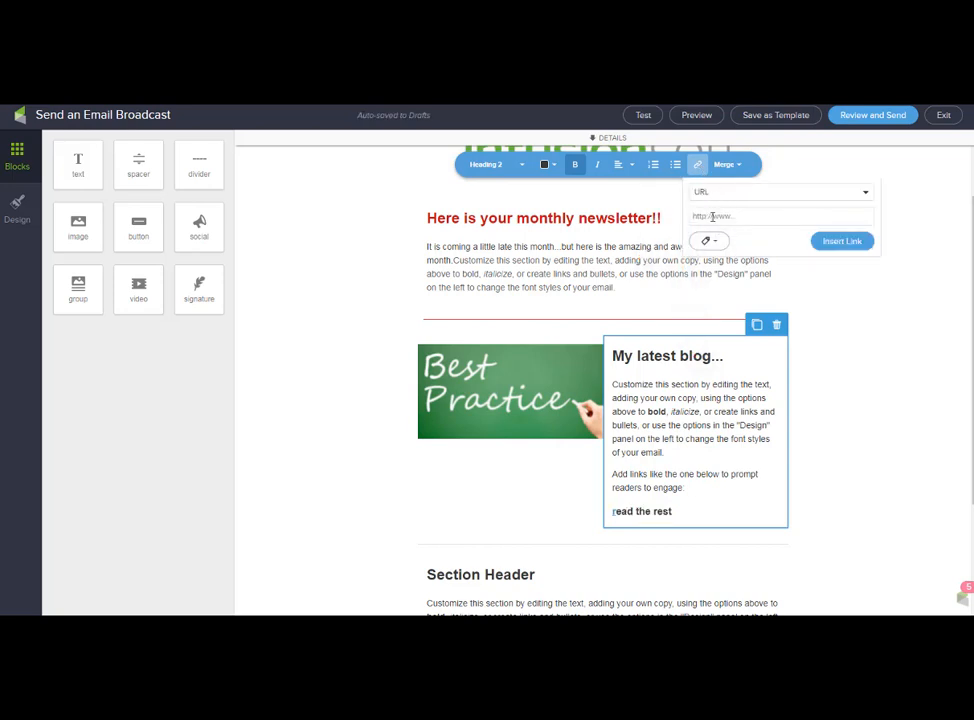
pyautogui.write('ww')
pyautogui.click(842, 241)
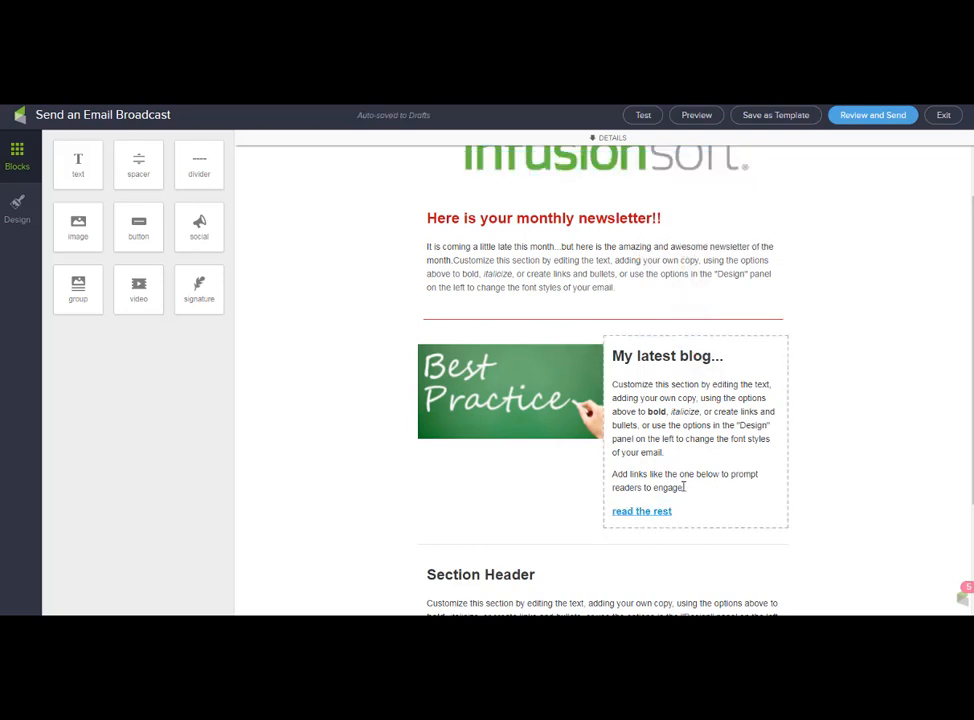
pyautogui.scroll(-1, 687, 488)
# Make the divider below the blog section red.
pyautogui.click(591, 484)
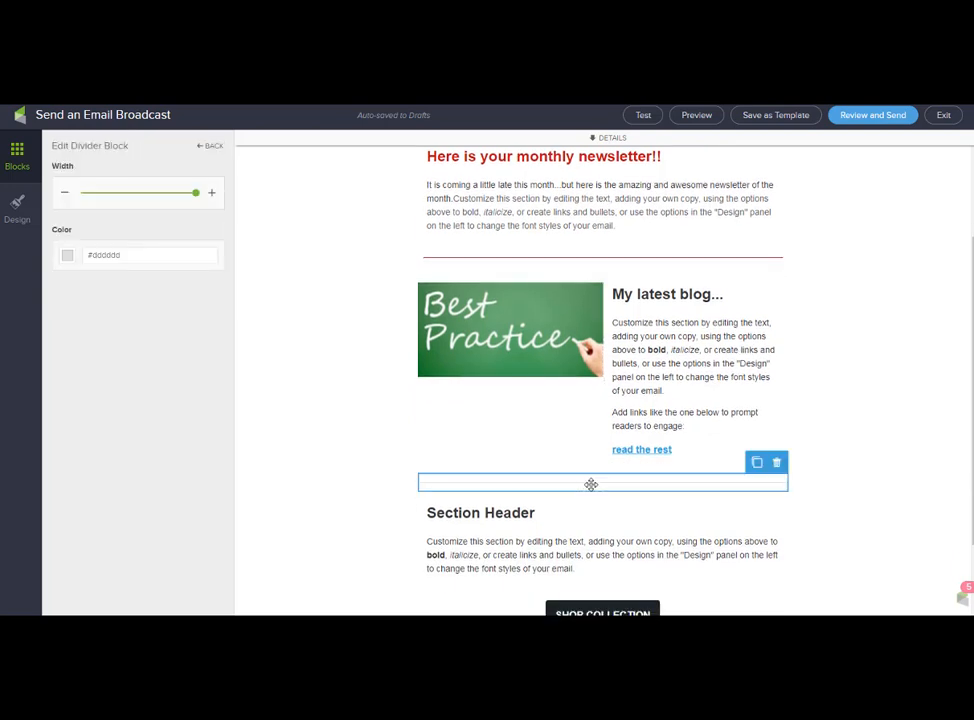
pyautogui.click(67, 255)
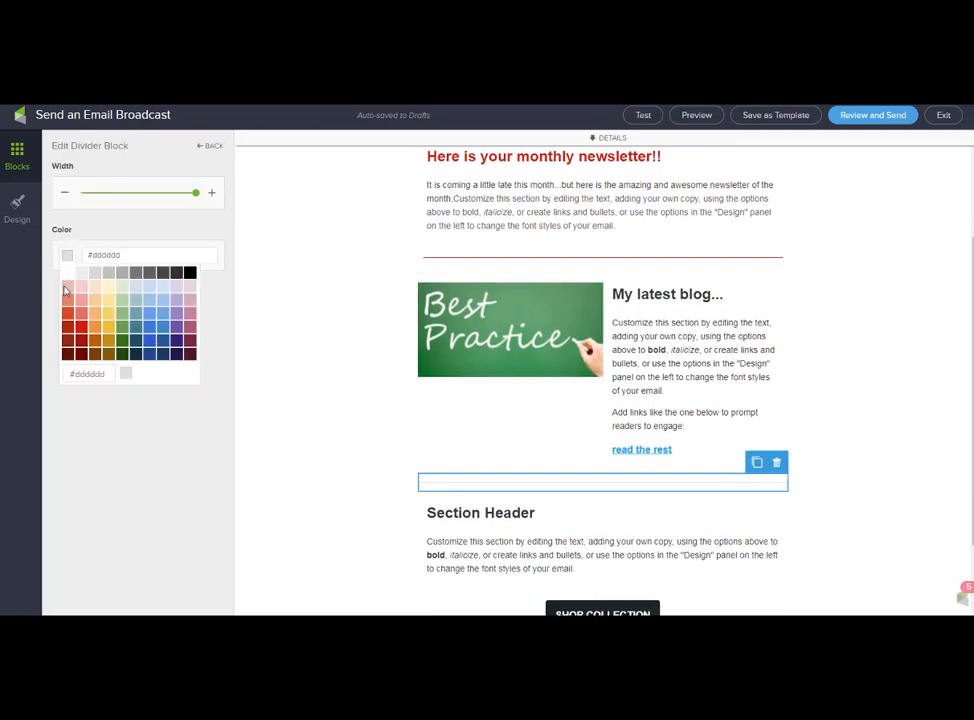
pyautogui.click(80, 333)
pyautogui.scroll(-2, 543, 448)
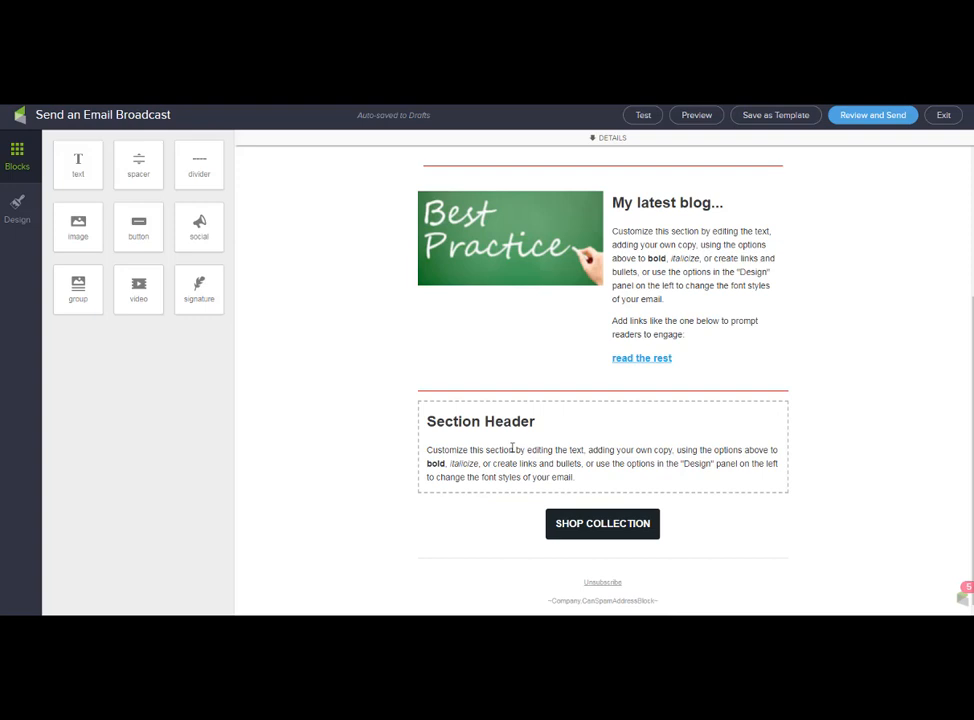
# Delete the lower Section Header block so the blog leads into the SHOP COLLECTION button.
pyautogui.click(588, 528)
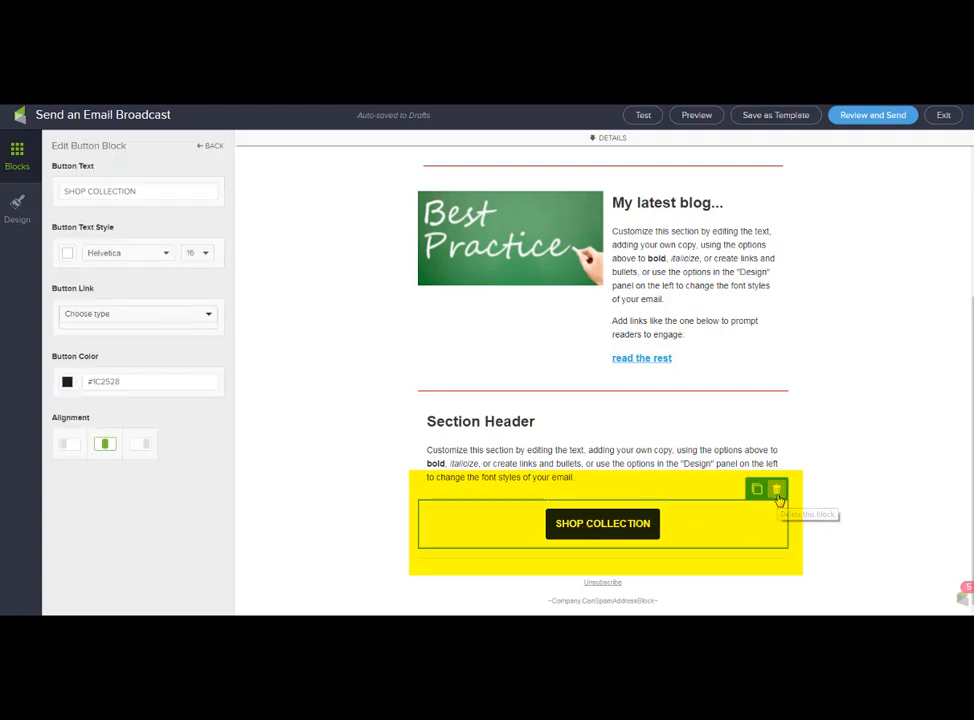
pyautogui.click(552, 424)
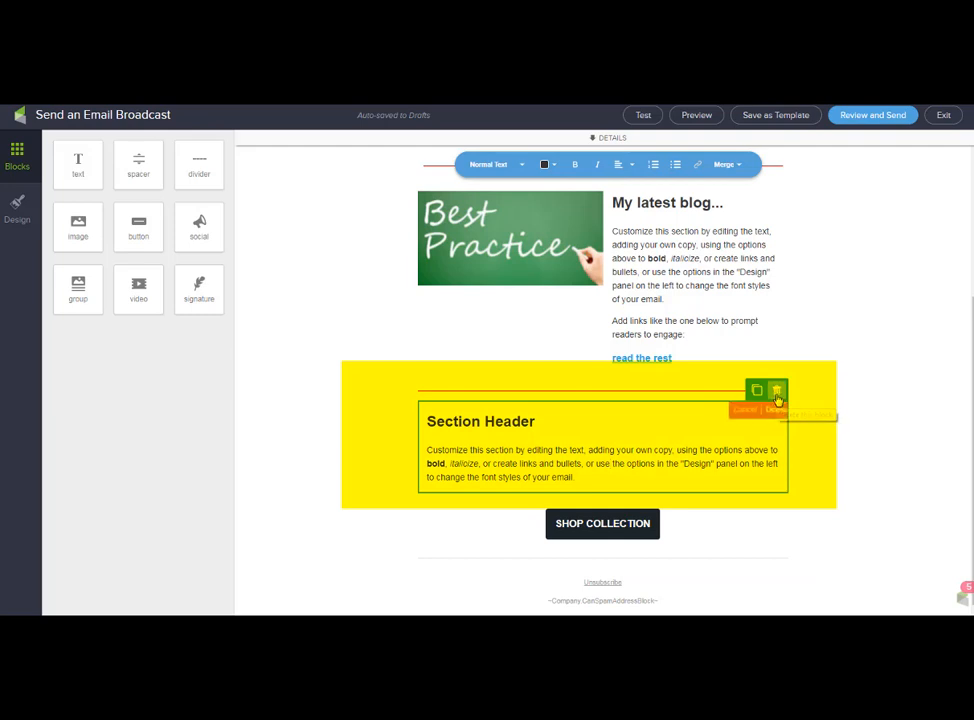
pyautogui.click(777, 392)
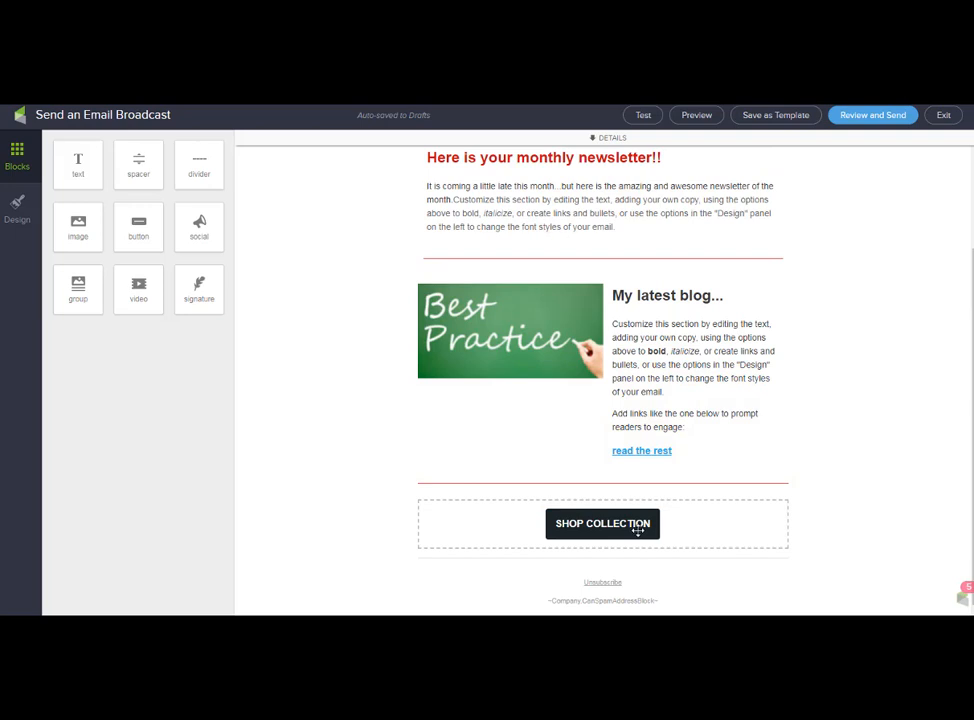
pyautogui.click(637, 525)
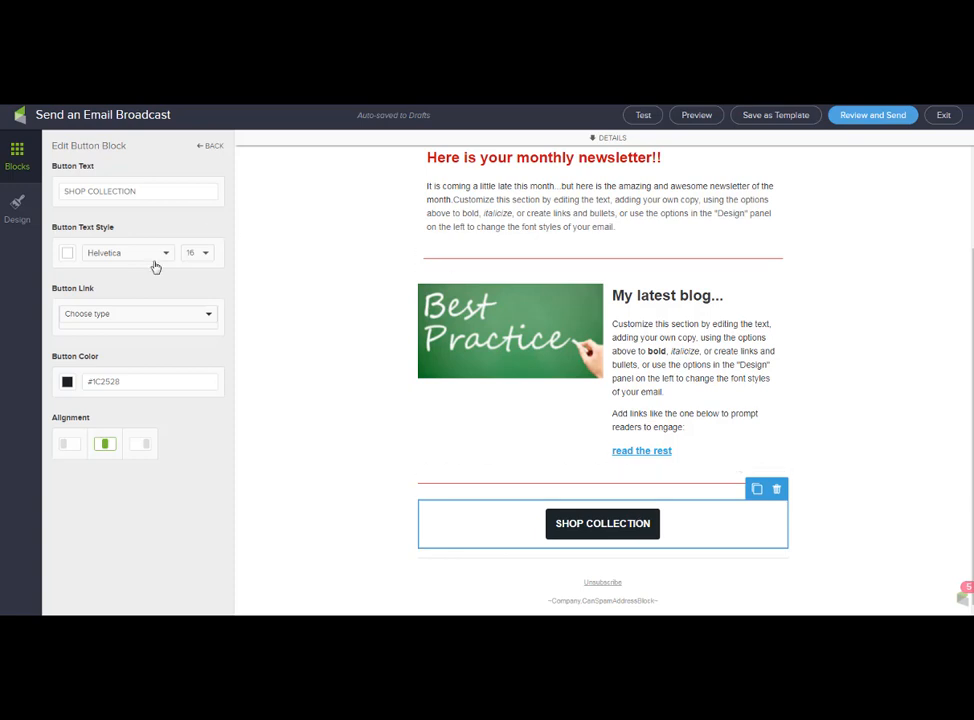
# Replace the button label with 'Check out my store'.
pyautogui.moveTo(148, 189); pyautogui.dragTo(16, 196)
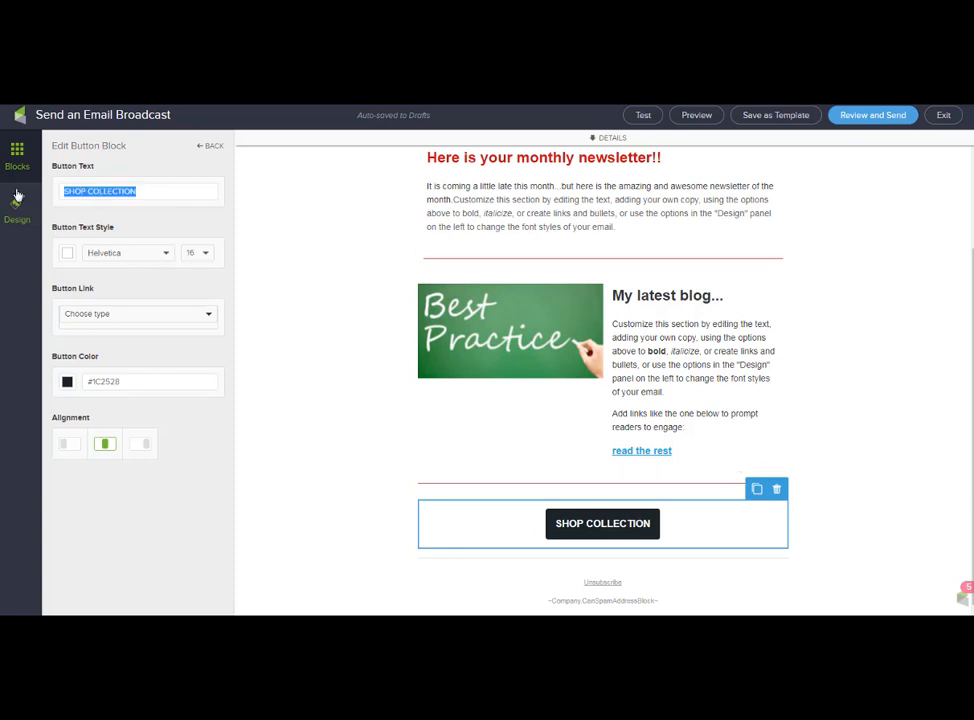
pyautogui.write('Check out my store')
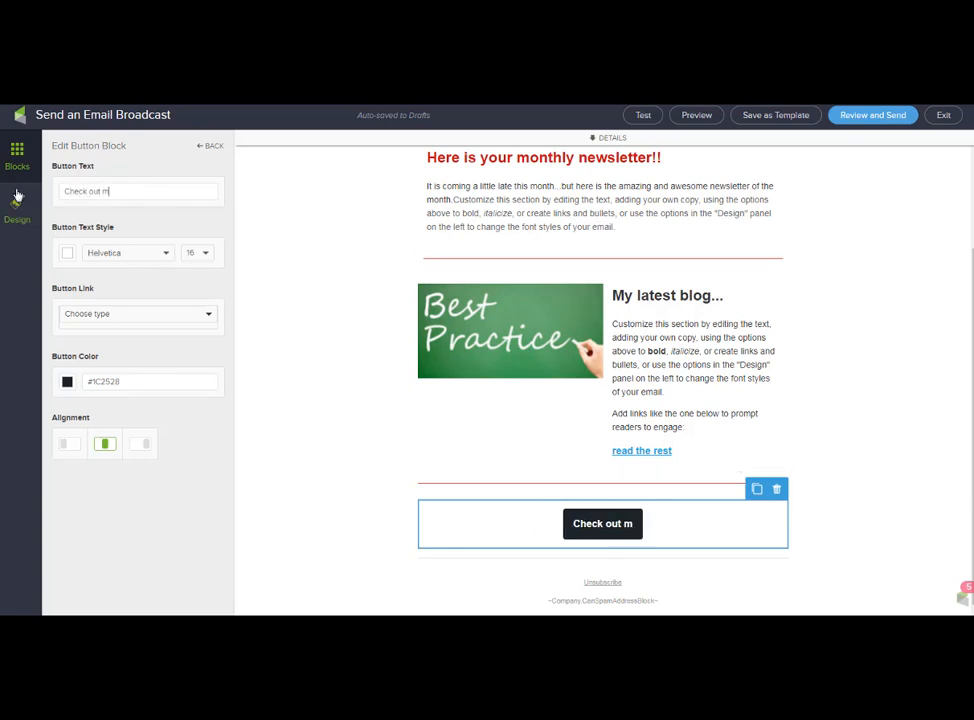
pyautogui.click(67, 253)
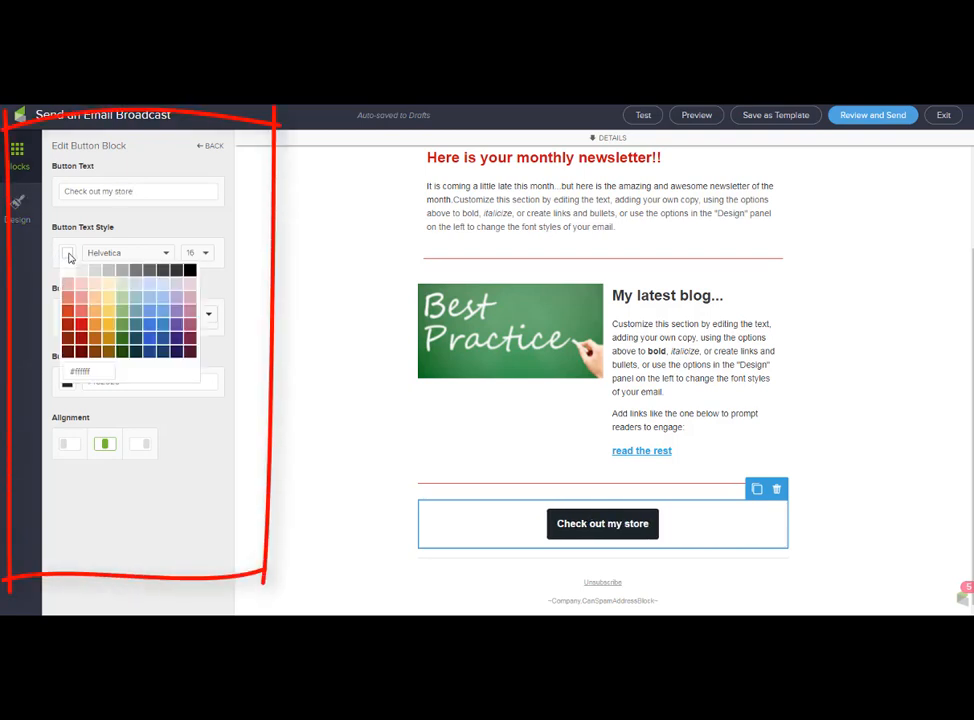
pyautogui.click(68, 256)
pyautogui.click(72, 314)
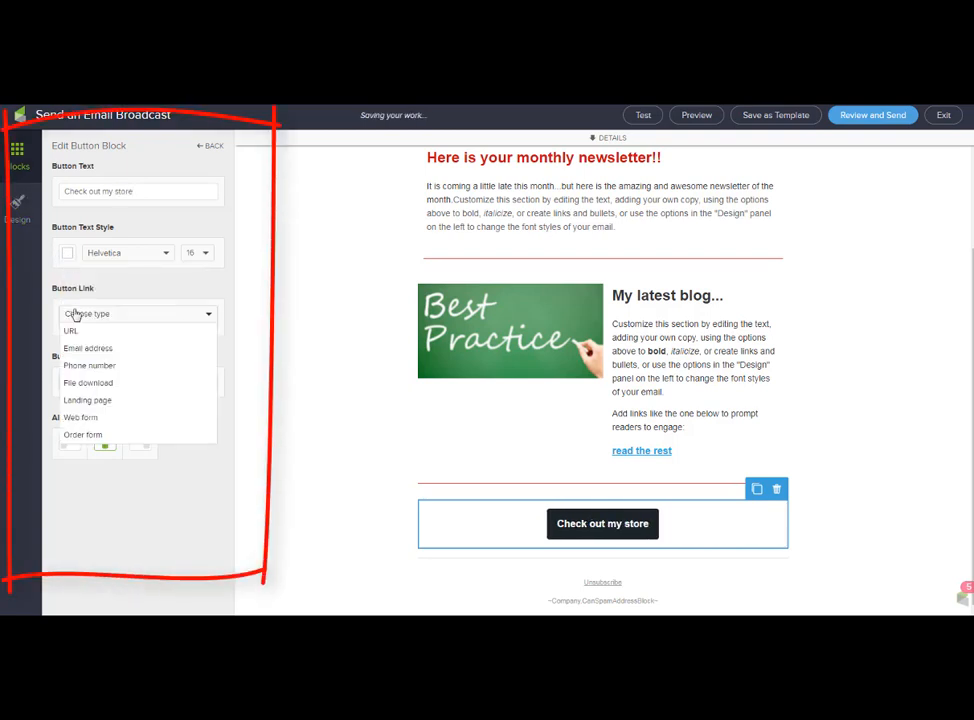
pyautogui.click(74, 331)
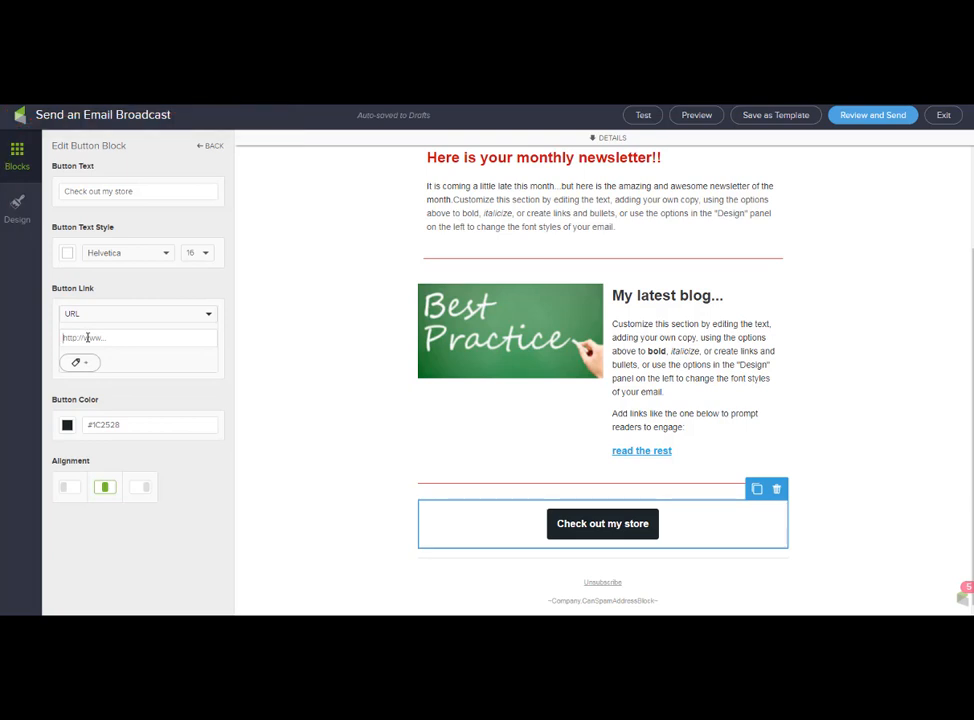
pyautogui.click(87, 338)
pyautogui.write('www.mystore.com')
pyautogui.click(67, 425)
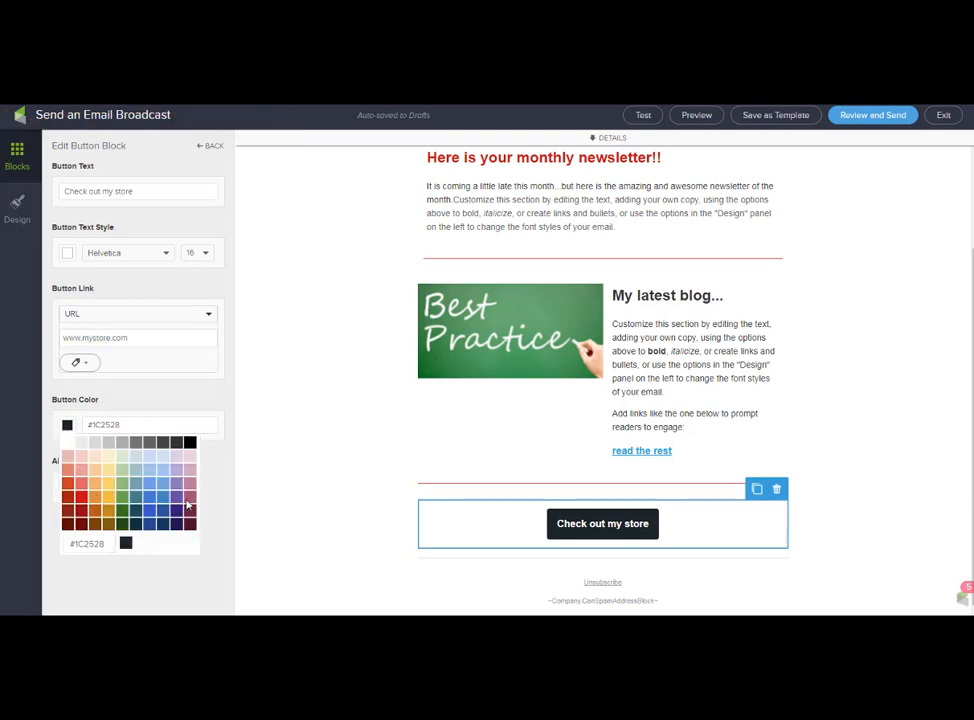
pyautogui.click(149, 496)
pyautogui.click(270, 497)
pyautogui.scroll(2, 480, 325)
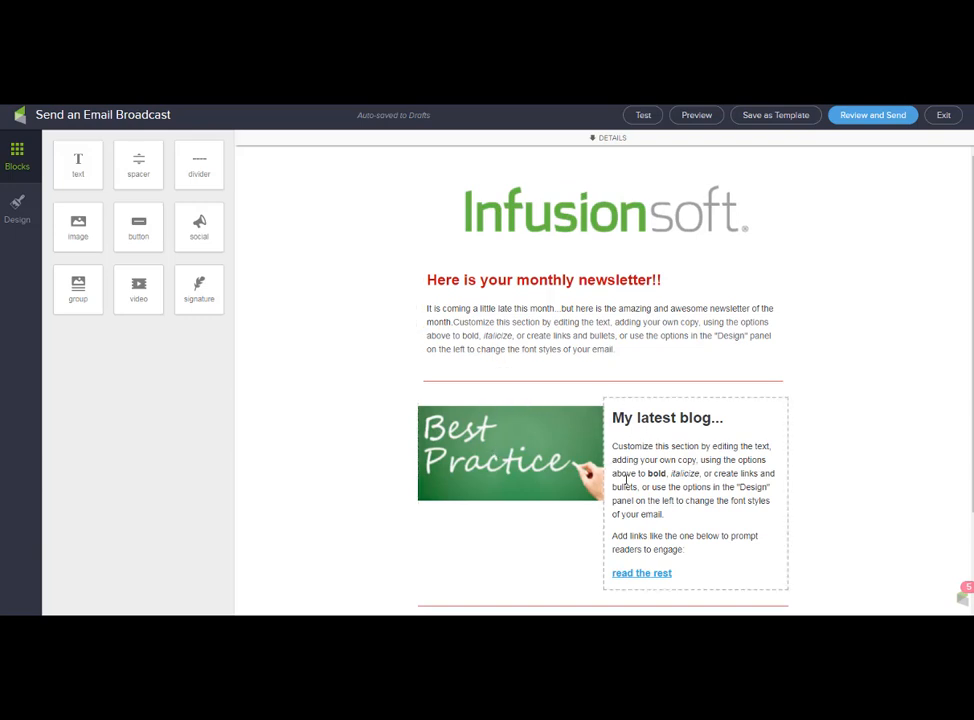
pyautogui.scroll(-2, 687, 523)
# Use Save as Template to store the email in My Templates as 'Newsletter Nov'.
pyautogui.moveTo(678, 453); pyautogui.dragTo(571, 455)
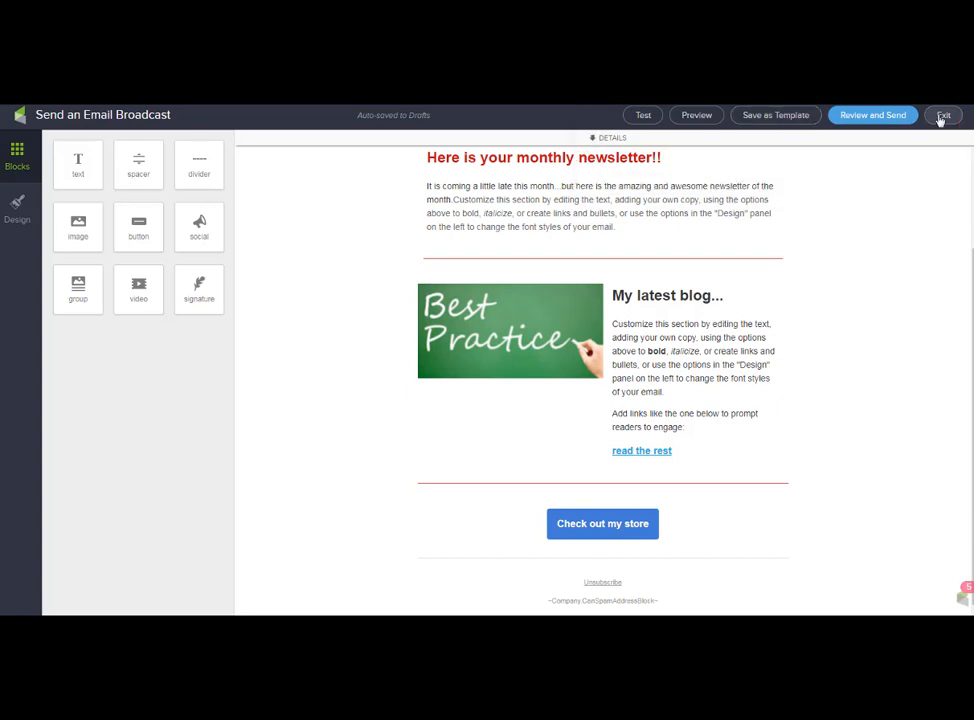
pyautogui.click(775, 116)
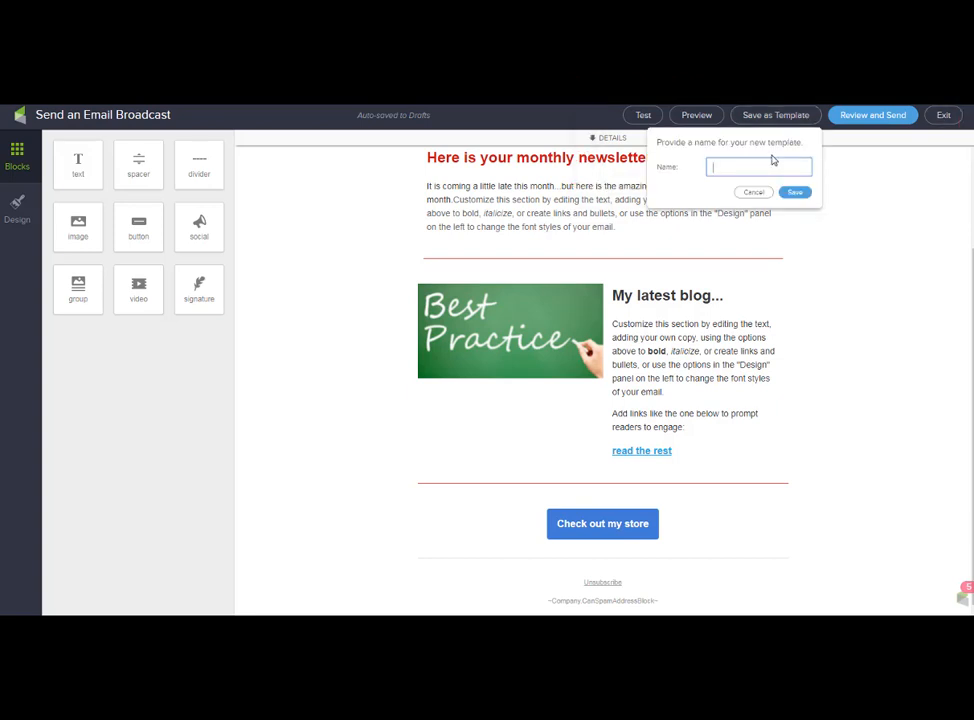
pyautogui.write('Newsletter Nov')
pyautogui.click(797, 199)
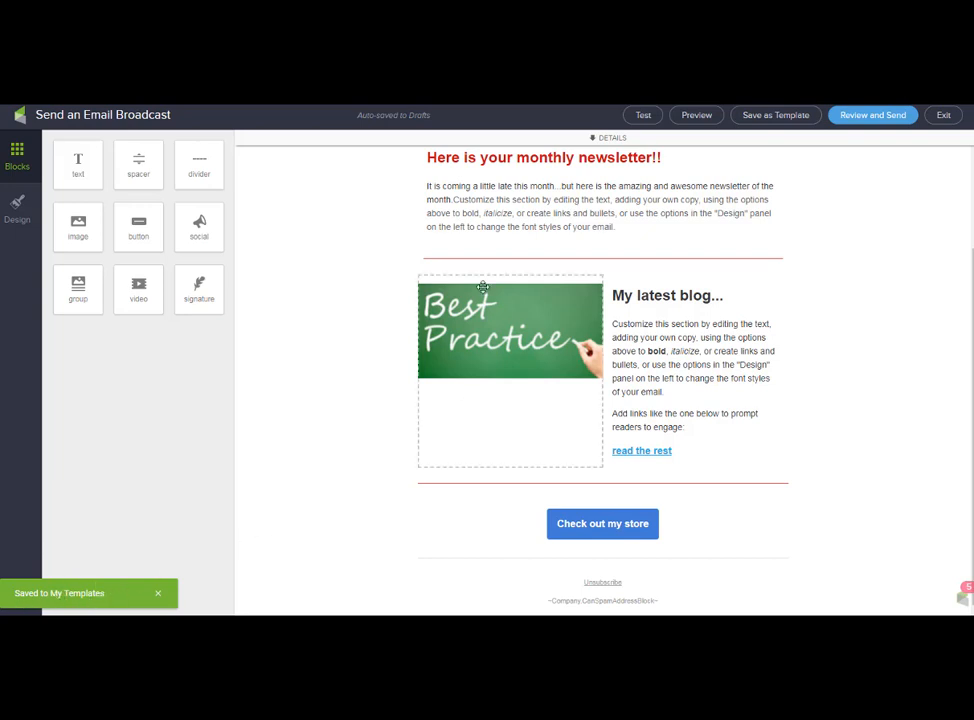
pyautogui.scroll(2, 705, 315)
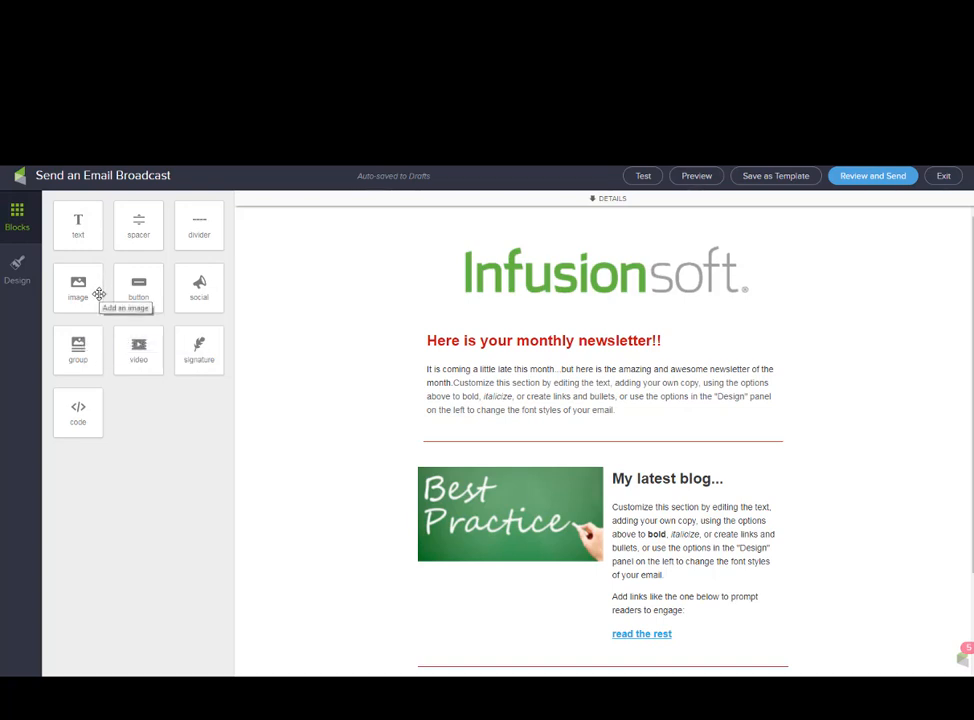
# Add an image block under the logo with leadership_defined.png, enlarged using the Size slider.
pyautogui.moveTo(99, 293); pyautogui.dragTo(543, 335)
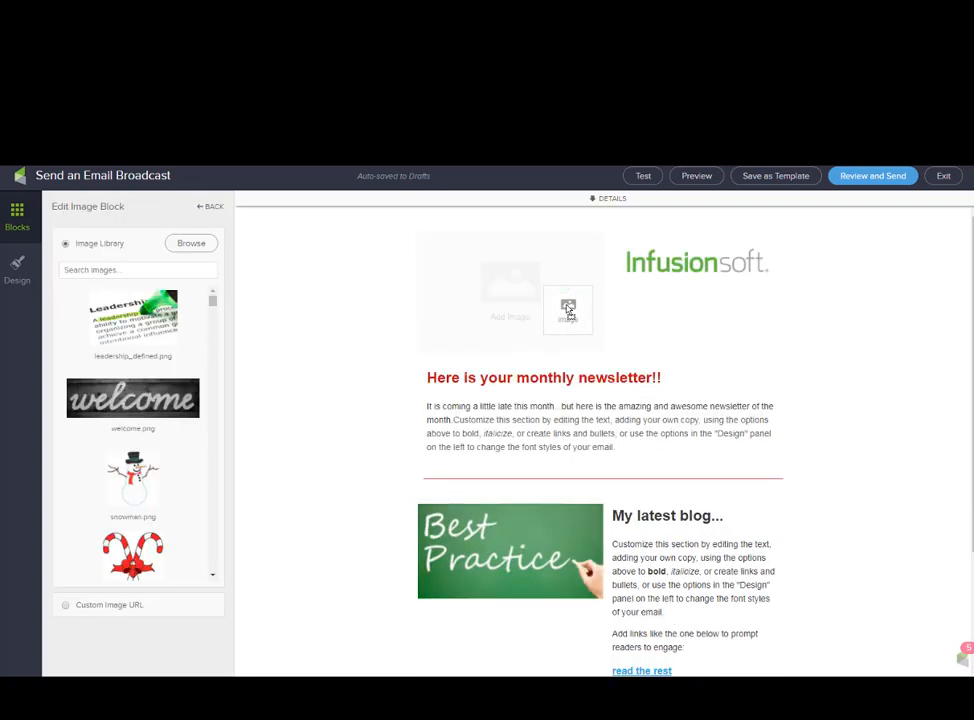
pyautogui.moveTo(595, 355); pyautogui.dragTo(638, 354)
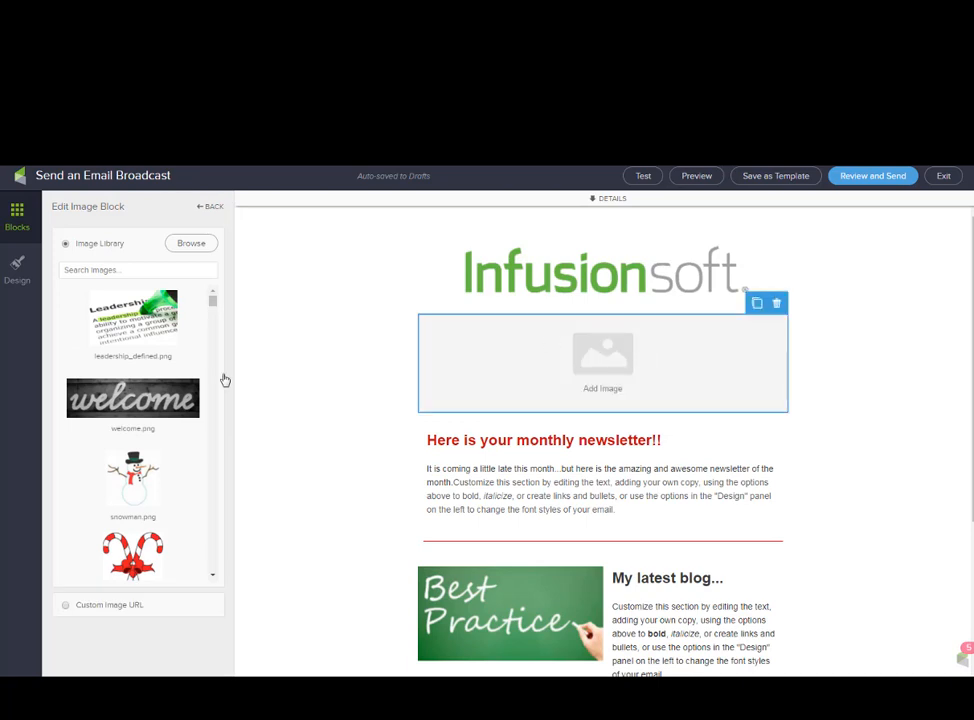
pyautogui.click(141, 318)
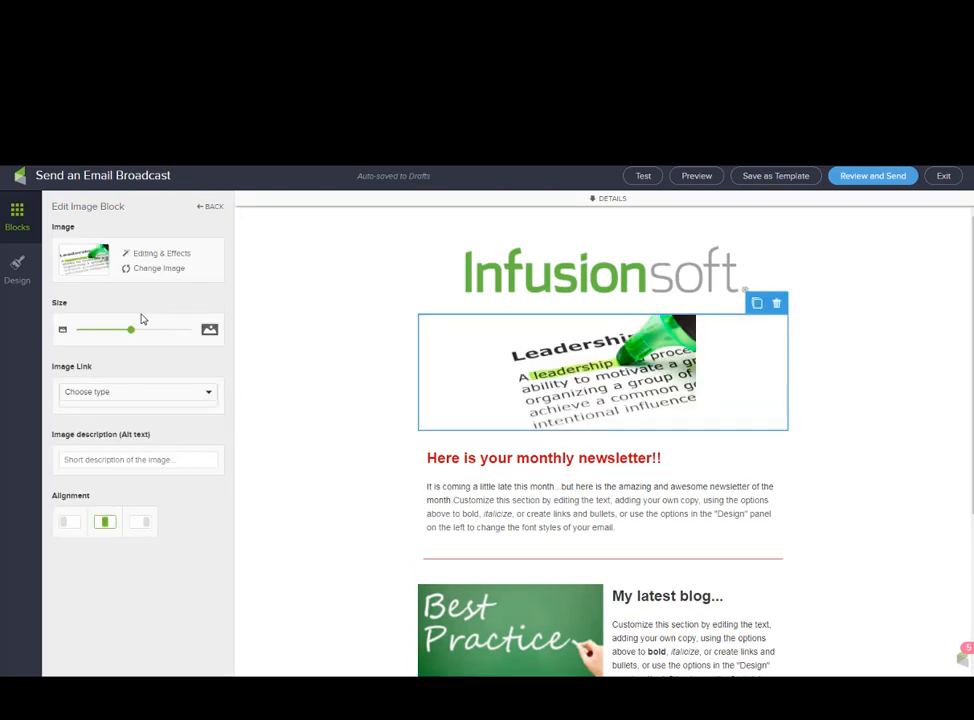
pyautogui.moveTo(131, 329); pyautogui.dragTo(151, 336)
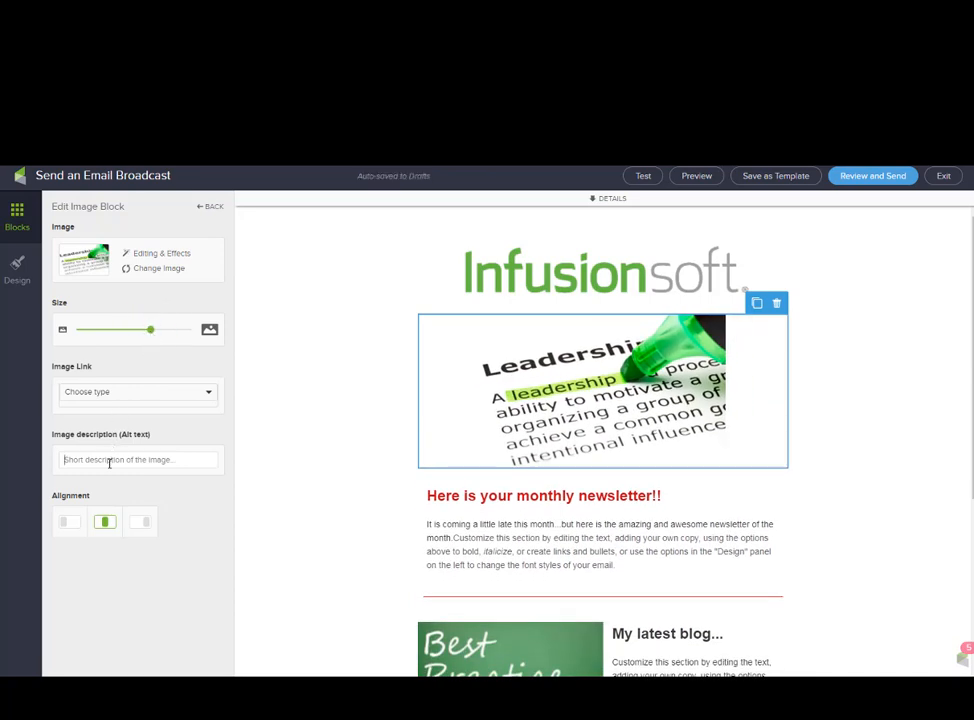
pyautogui.click(892, 546)
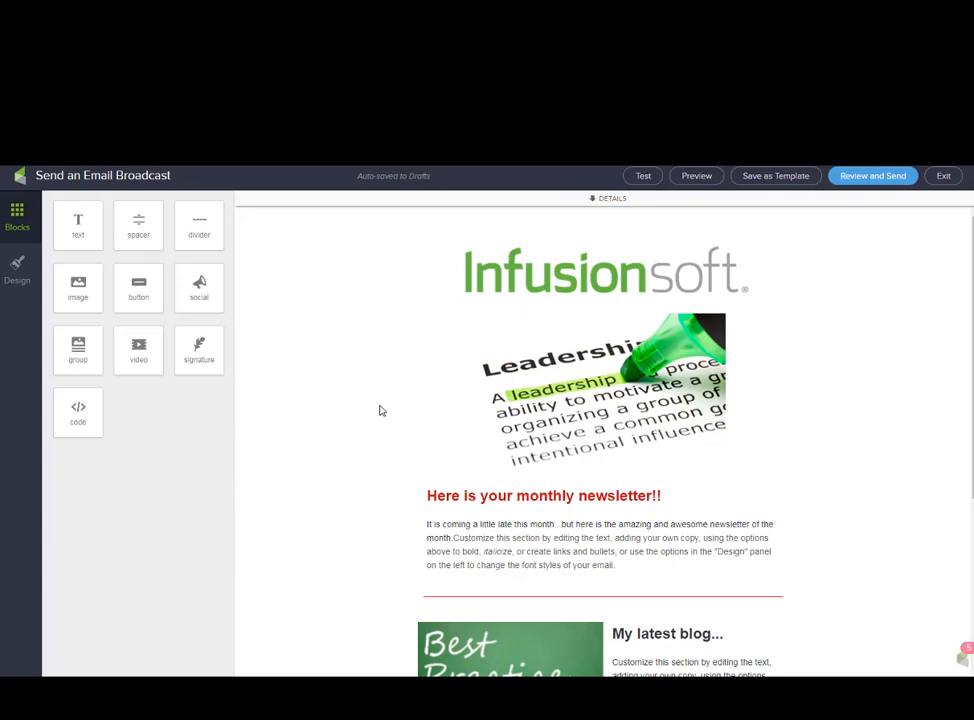
# Drop a text block from the Blocks palette directly beneath the Infusionsoft logo.
pyautogui.moveTo(77, 225); pyautogui.dragTo(563, 328)
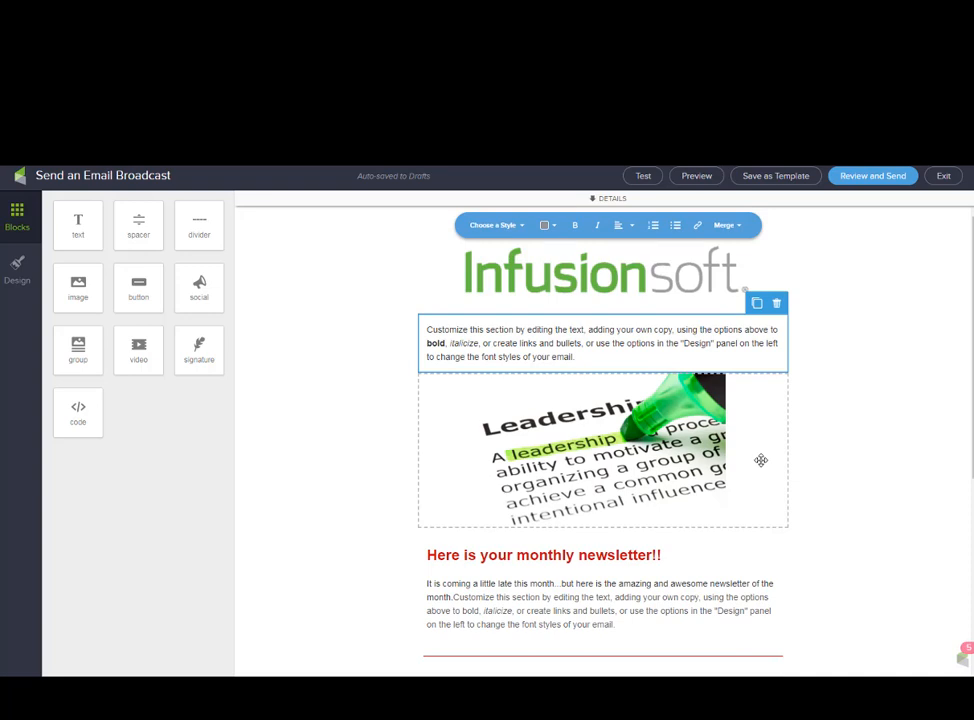
# Delete the new text block and the leadership picture block.
pyautogui.click(775, 306)
pyautogui.click(771, 324)
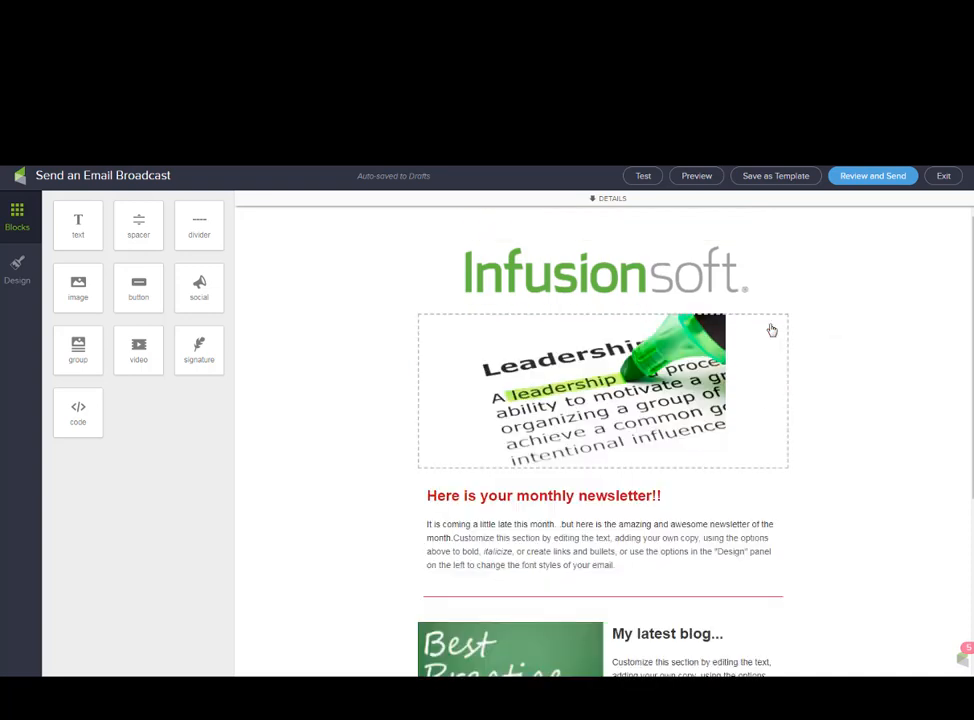
pyautogui.click(772, 330)
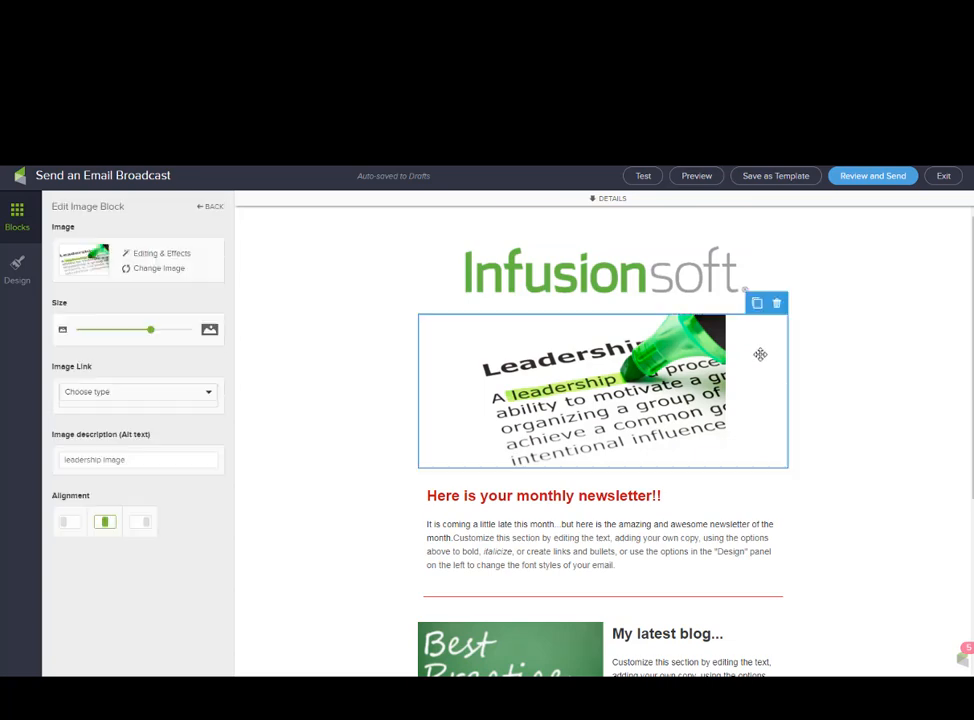
pyautogui.click(777, 304)
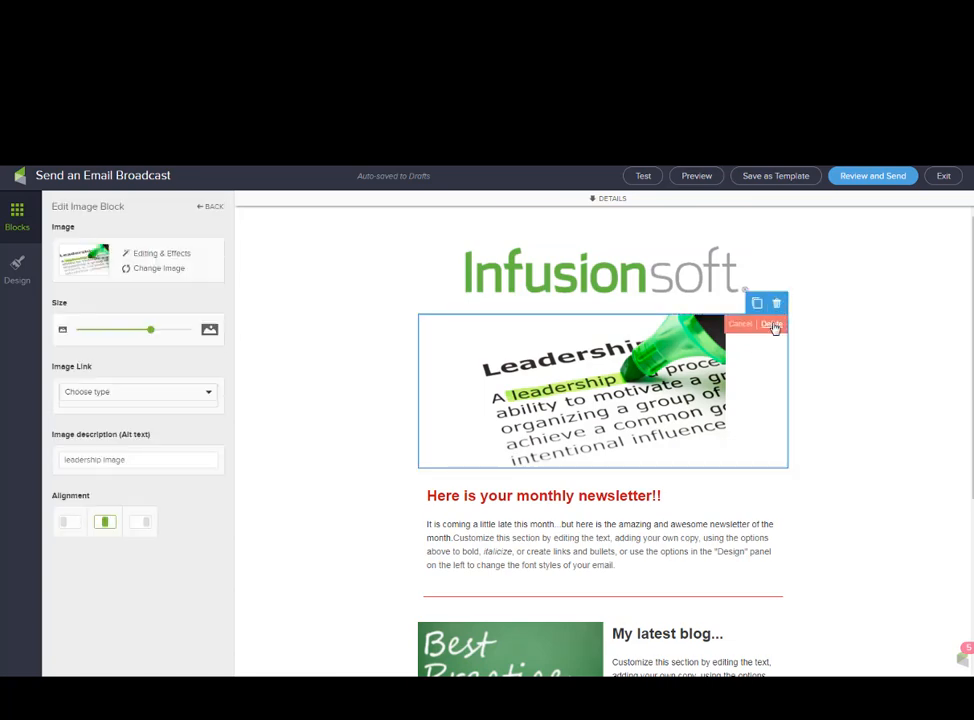
pyautogui.click(772, 325)
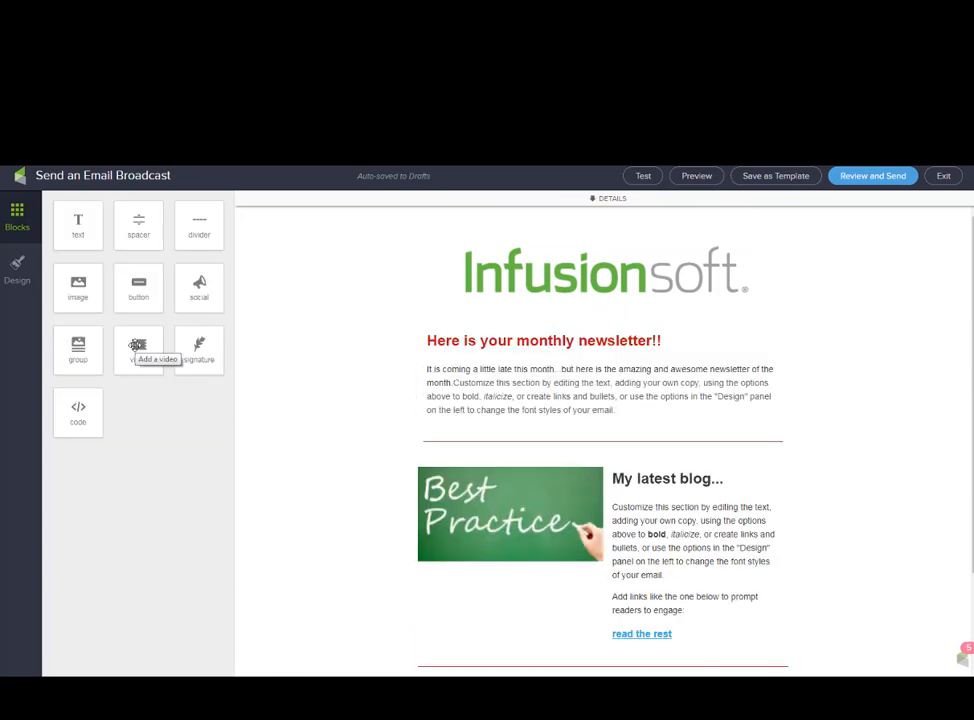
# Add a full-width video block below the logo with the pasted Wistia URL, enlarged.
pyautogui.moveTo(137, 345); pyautogui.dragTo(604, 333)
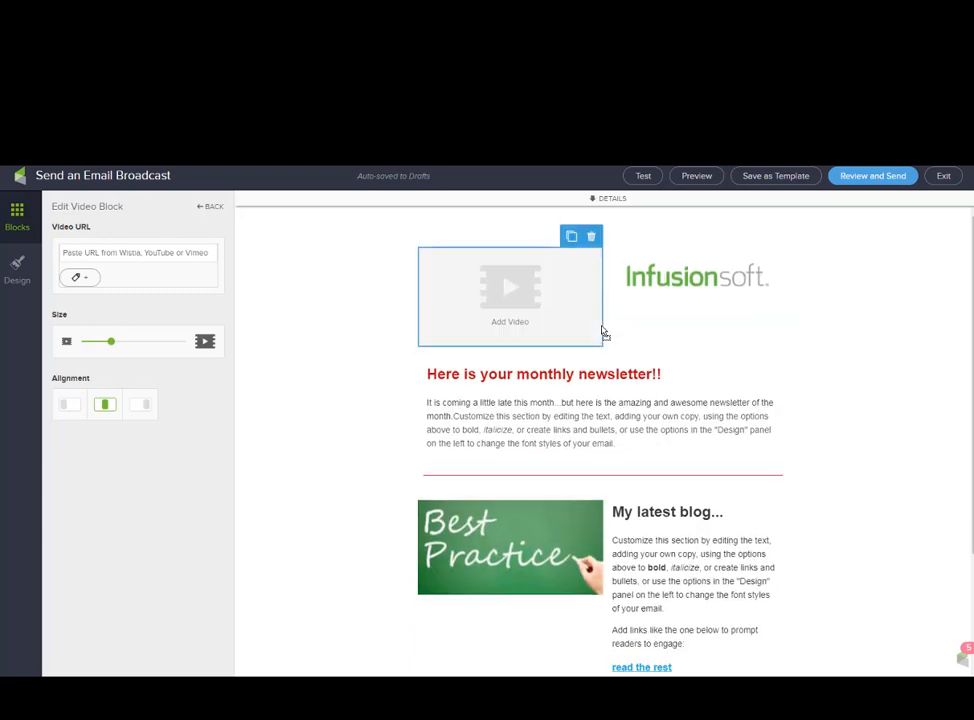
pyautogui.moveTo(570, 281); pyautogui.dragTo(632, 404)
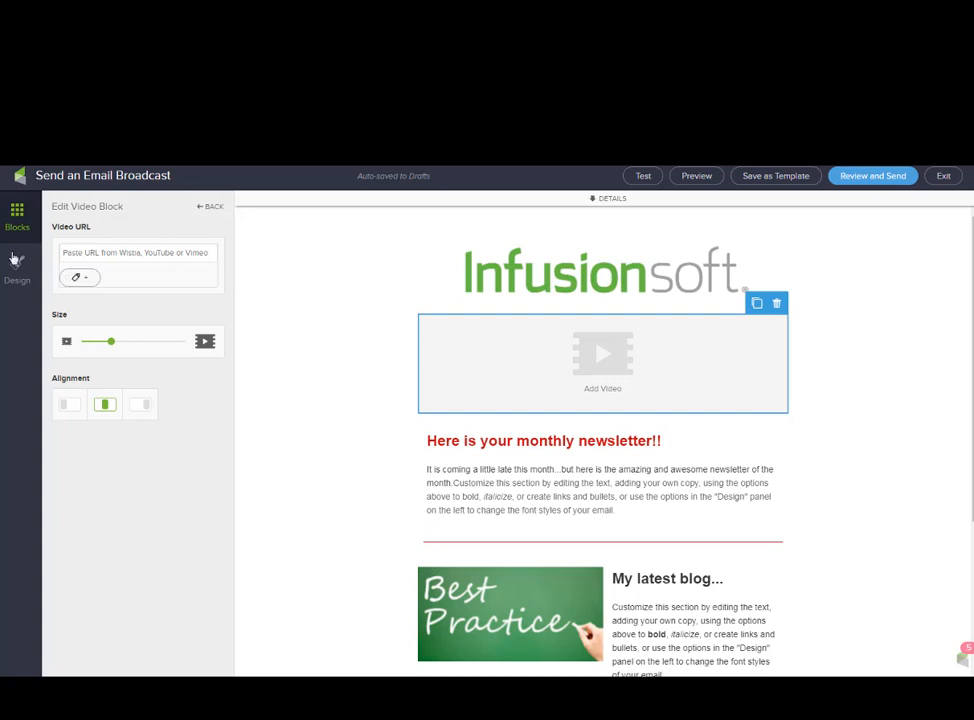
pyautogui.click(163, 261)
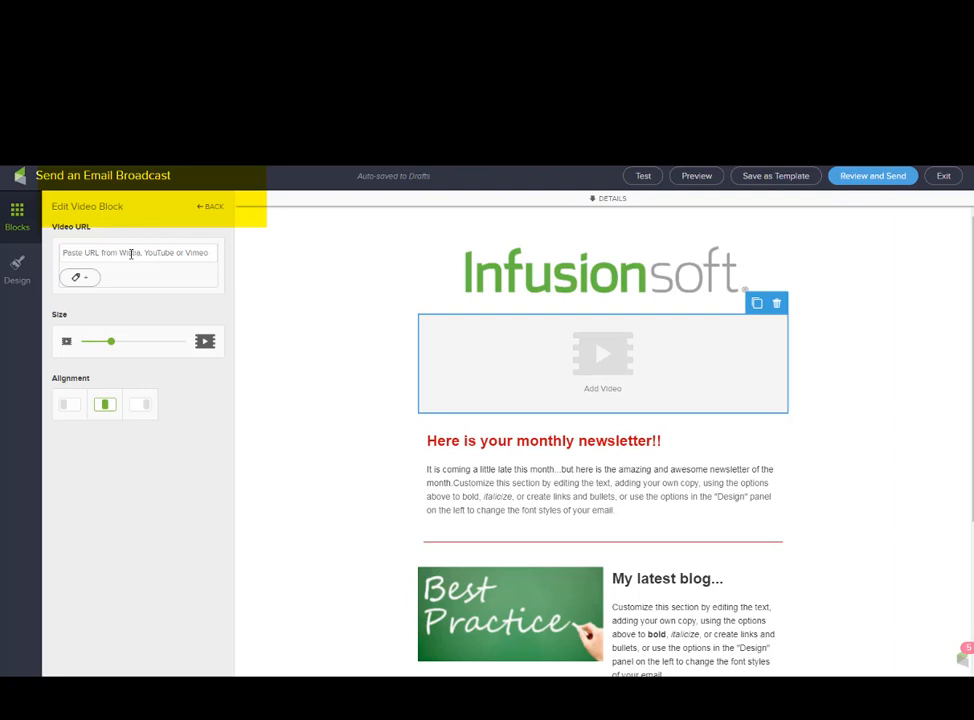
pyautogui.write('https://infusionsoft.wistia.com/medias/tgao0tx4nl')
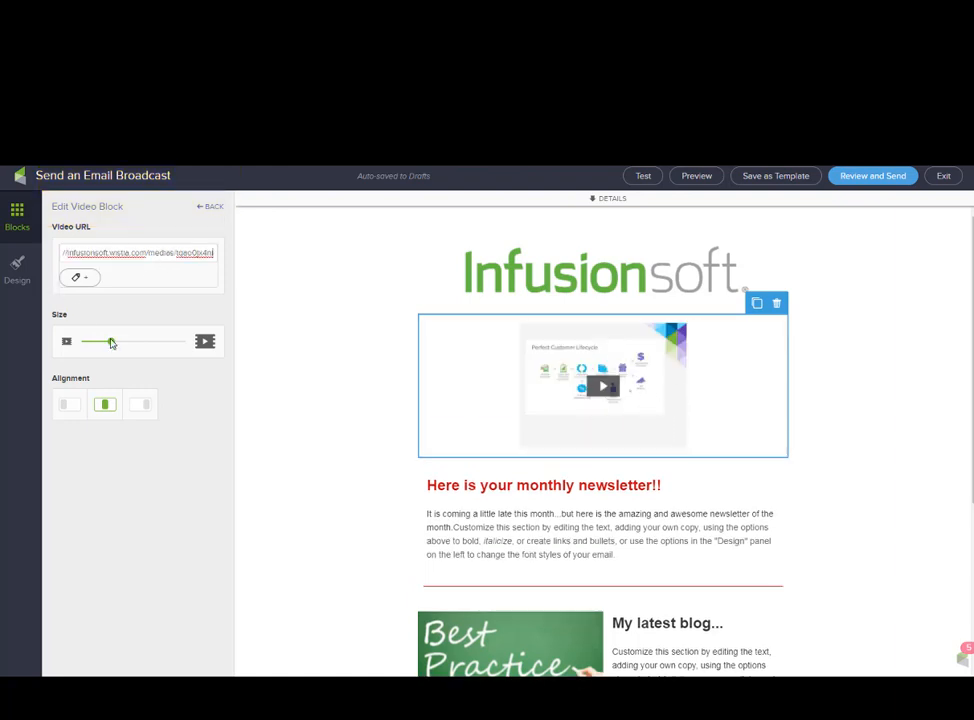
pyautogui.moveTo(111, 343); pyautogui.dragTo(163, 347)
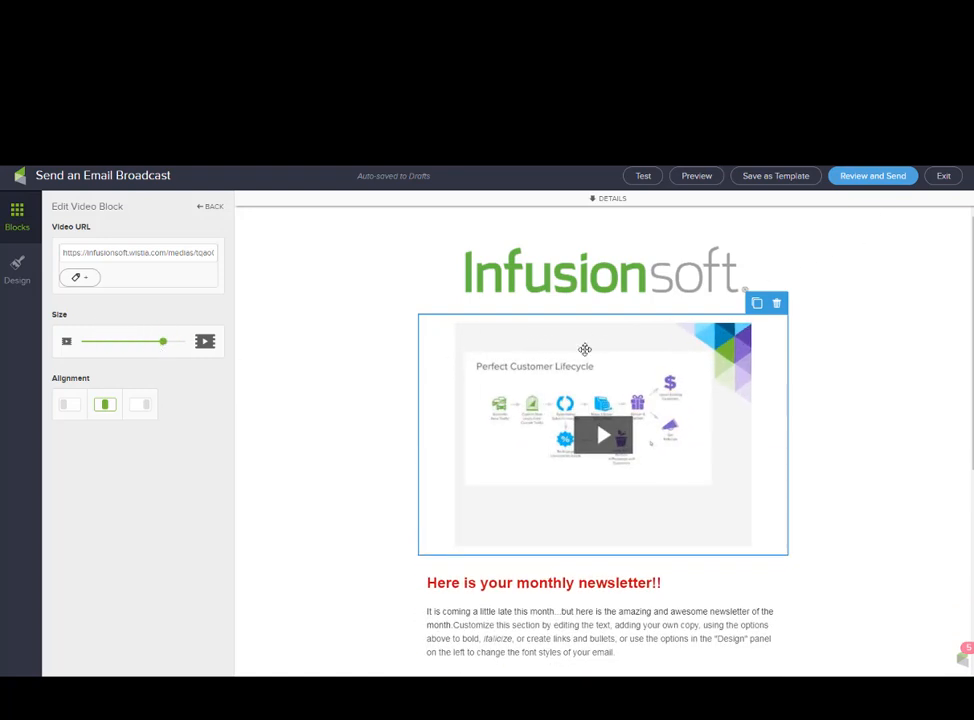
pyautogui.click(18, 215)
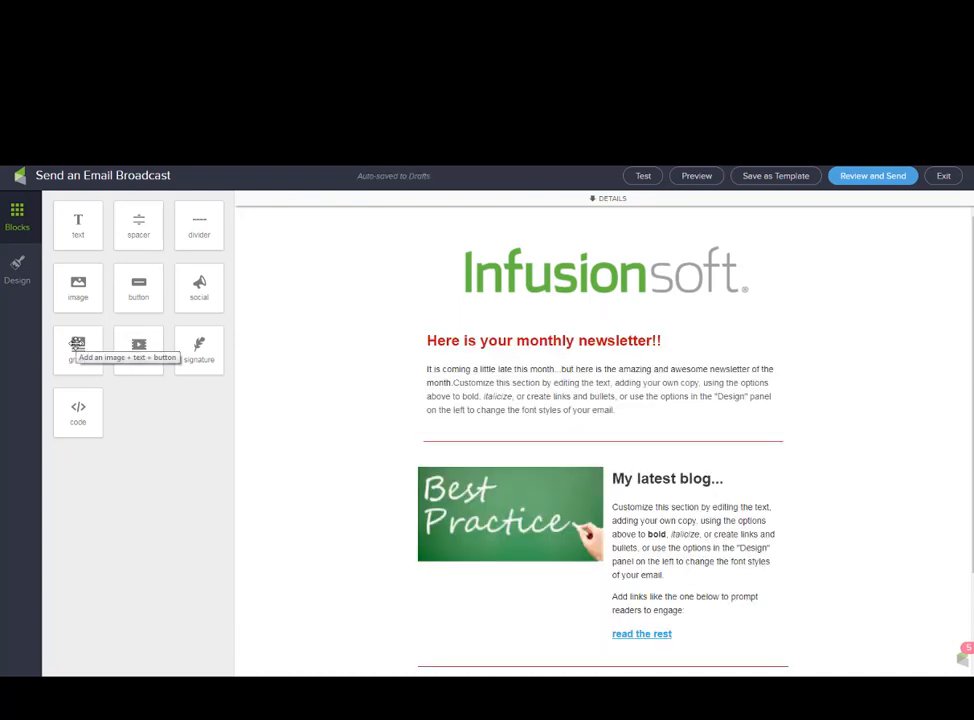
# Set the group block to Show Everything so its button returns, then exit the editor.
pyautogui.moveTo(76, 345); pyautogui.dragTo(457, 358)
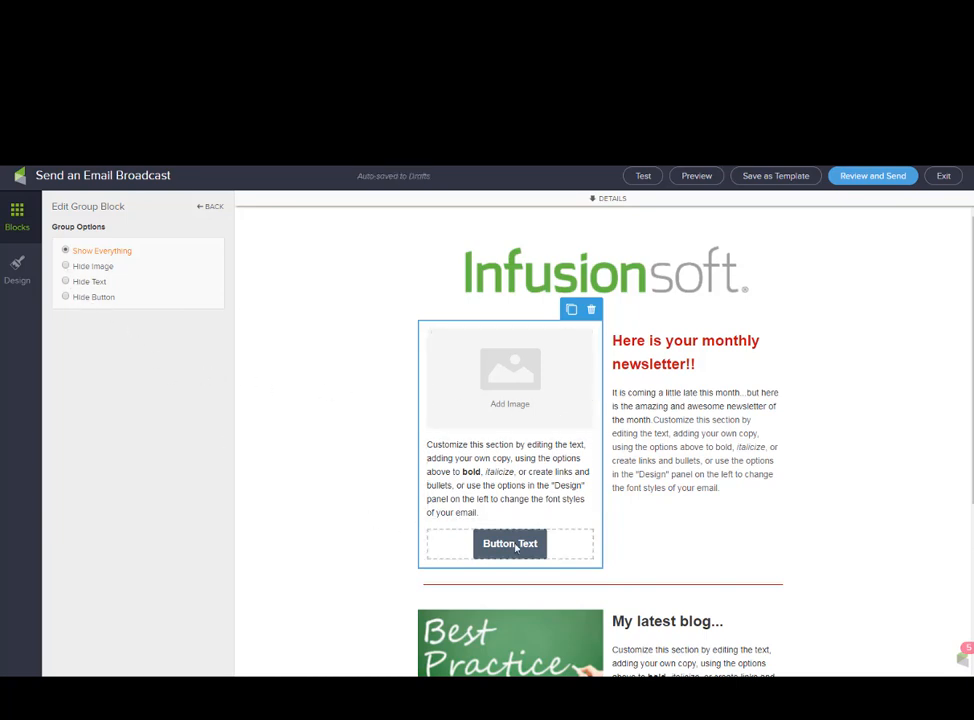
pyautogui.click(67, 297)
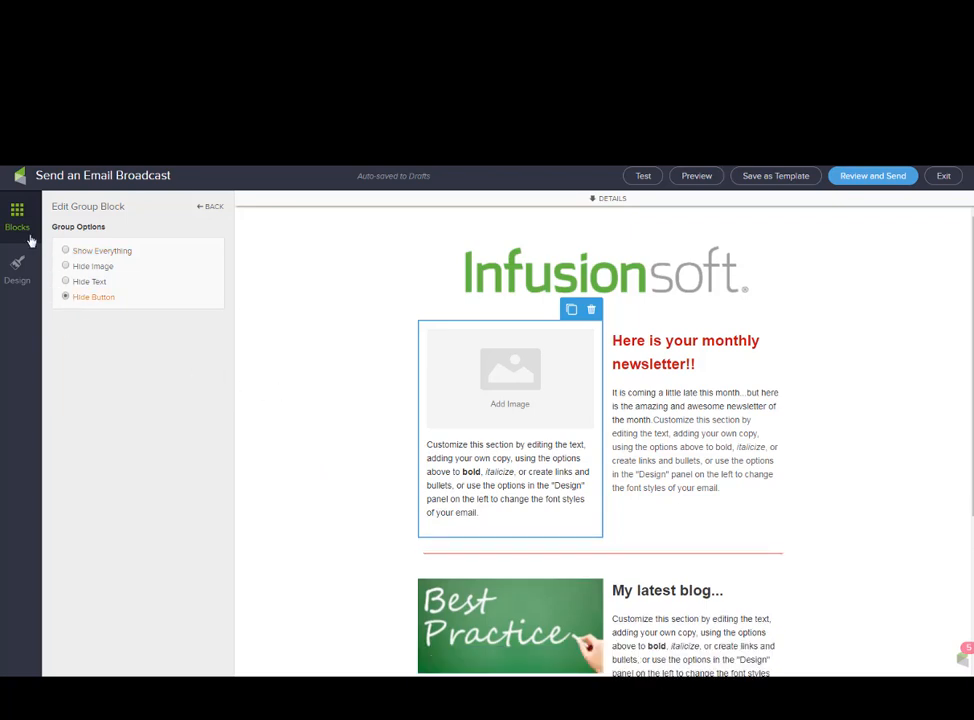
pyautogui.click(65, 251)
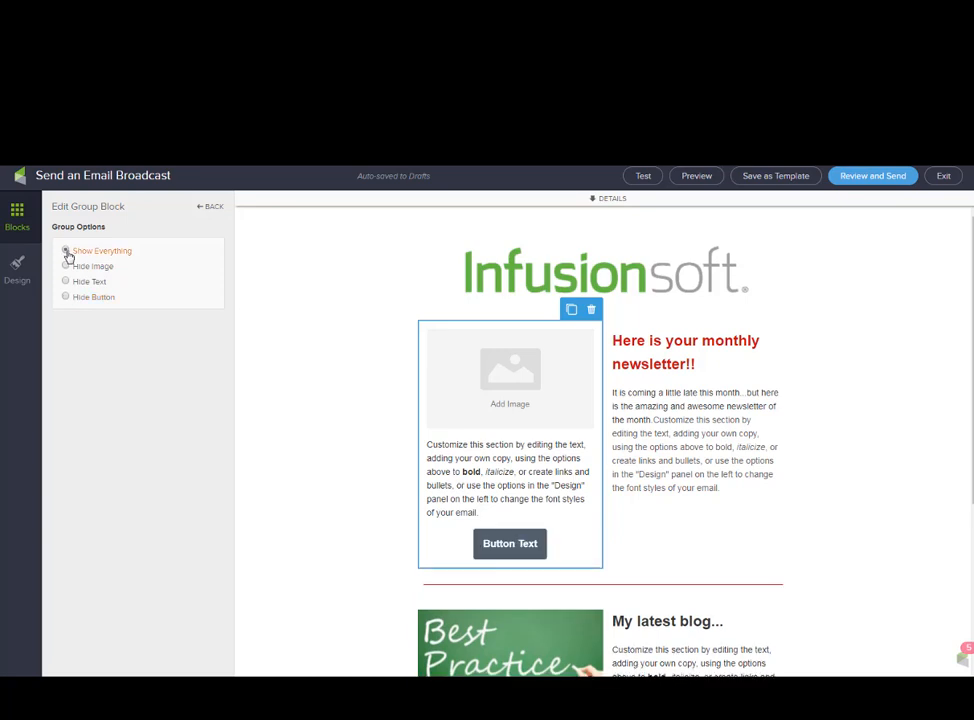
pyautogui.click(12, 230)
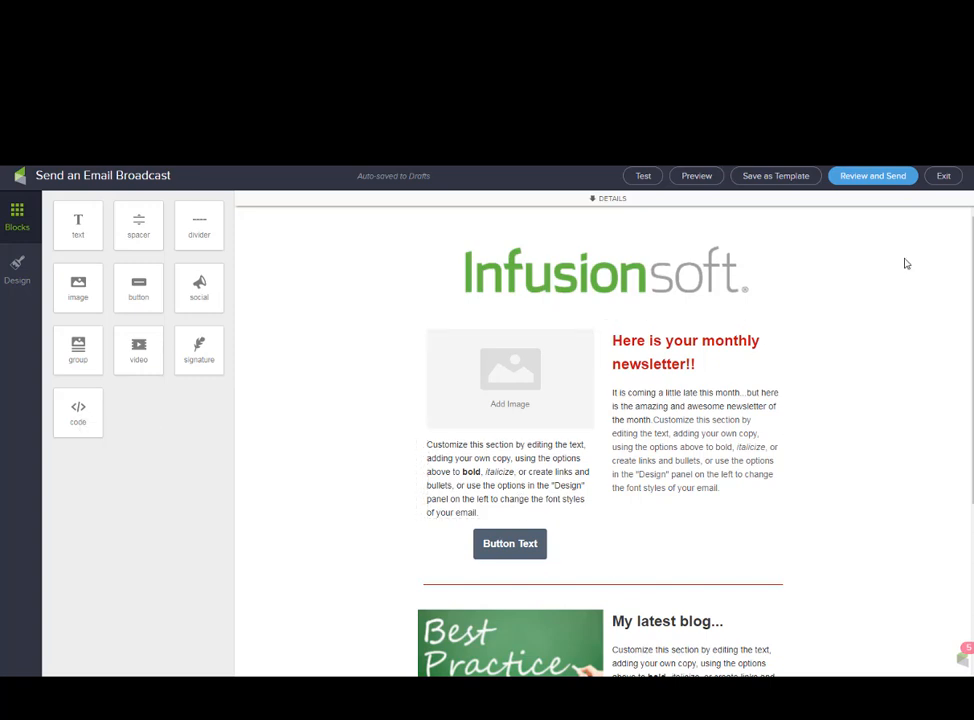
pyautogui.click(944, 179)
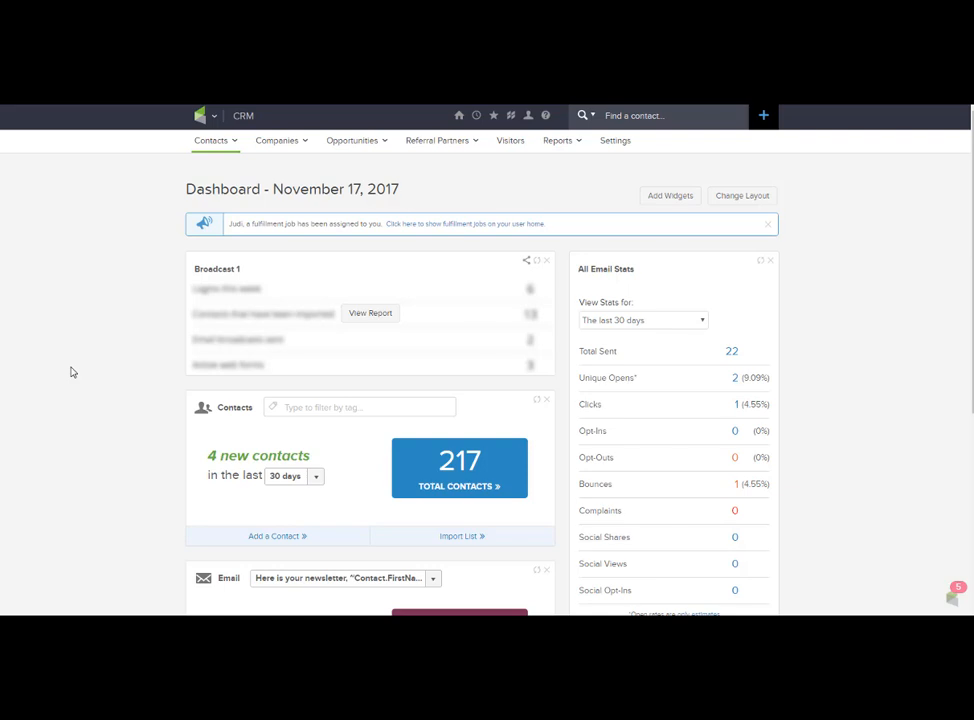
# From Marketing > Email Broadcasts, start a new email using the Newsletter Nov template.
pyautogui.click(205, 115)
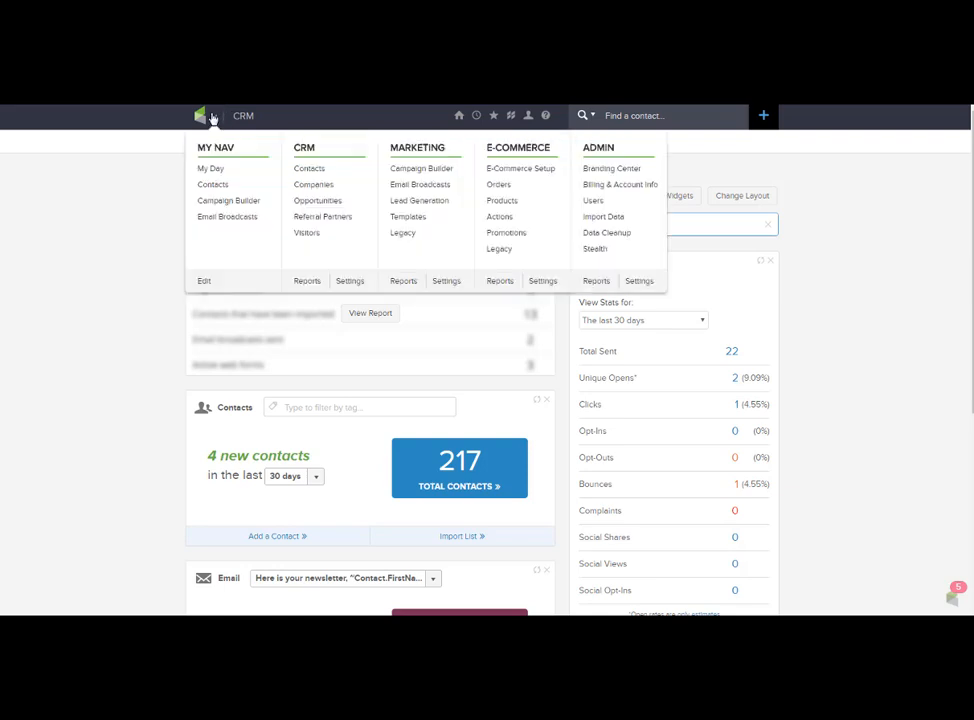
pyautogui.click(416, 186)
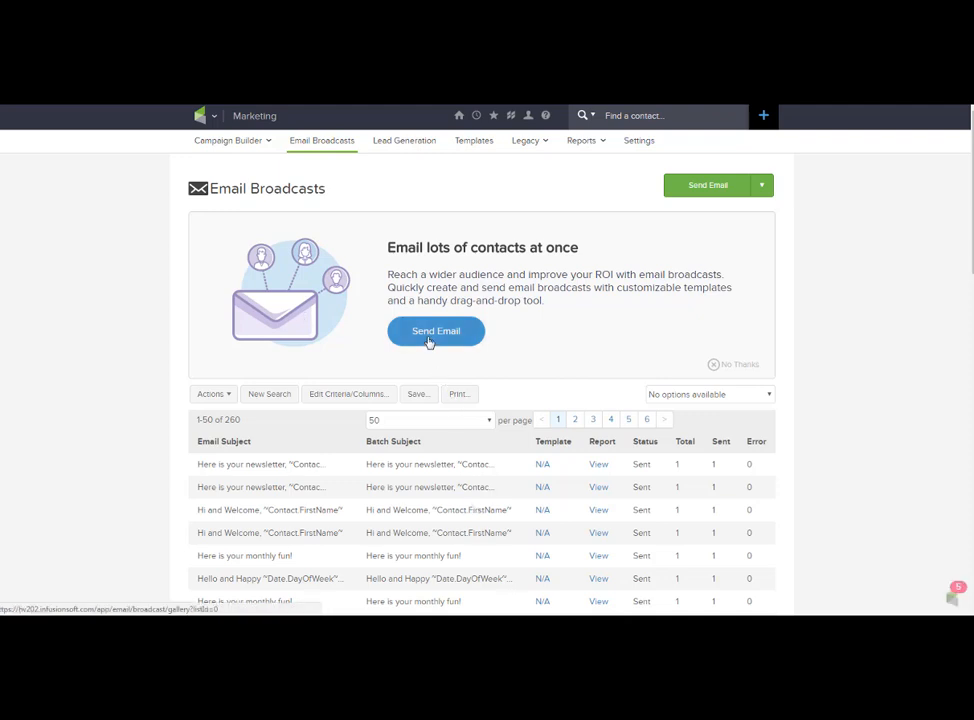
pyautogui.click(429, 338)
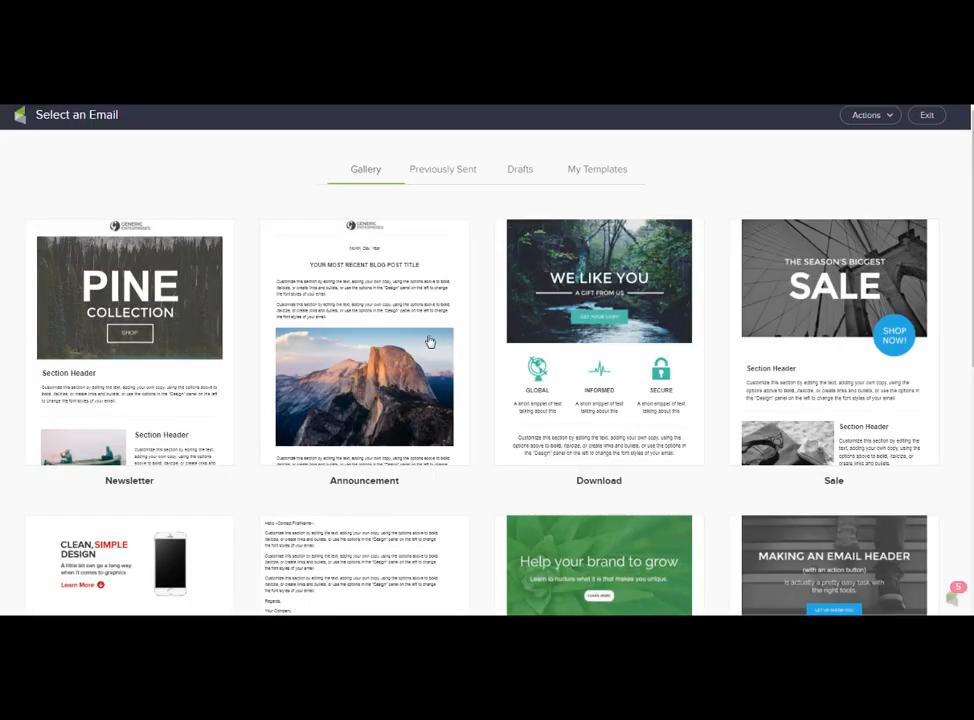
pyautogui.click(587, 172)
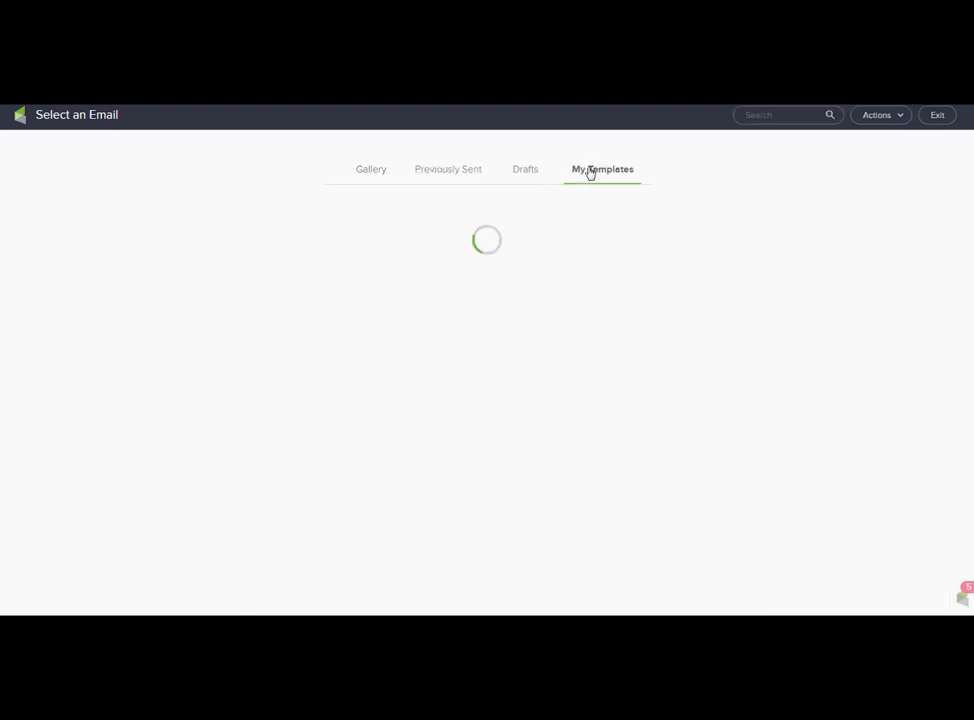
pyautogui.moveTo(135, 360)
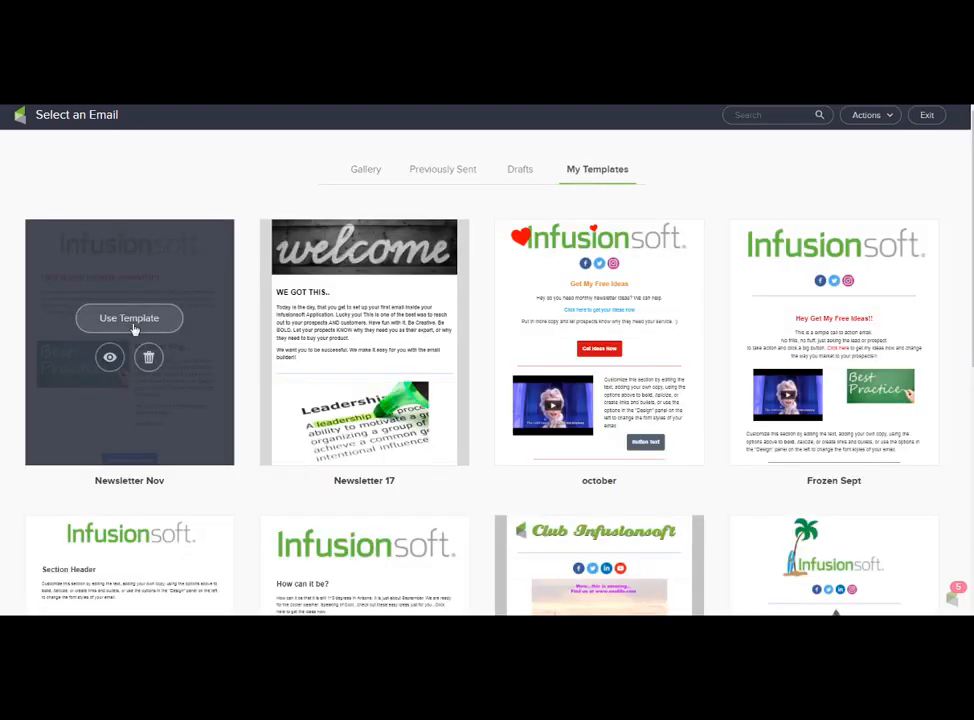
pyautogui.click(133, 324)
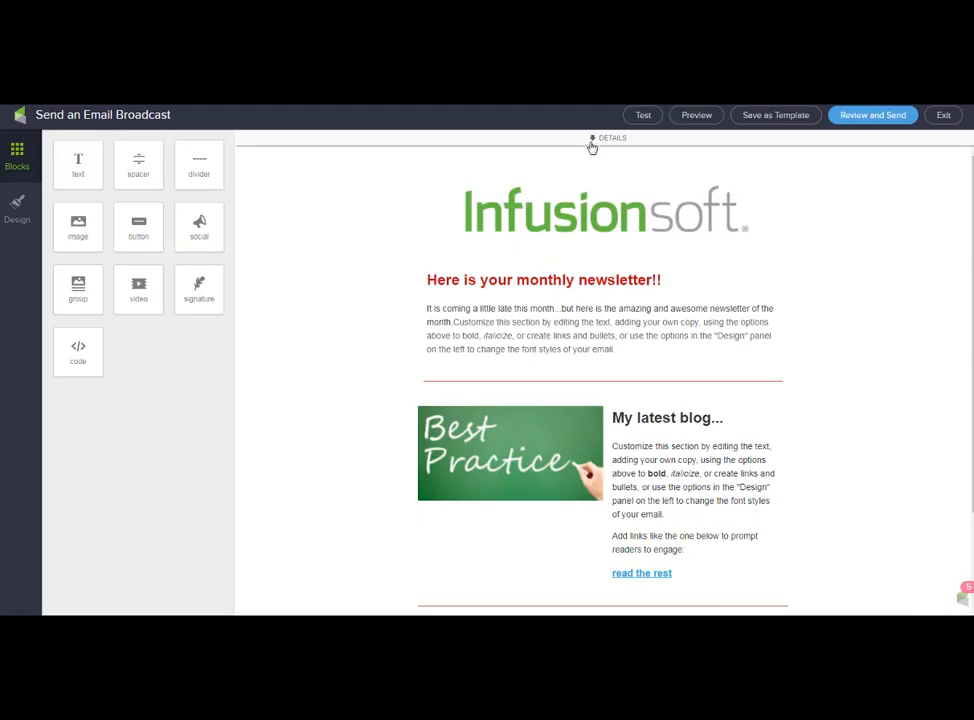
# Select the subject line, add a new 217-contact search list as recipients, and review.
pyautogui.click(594, 140)
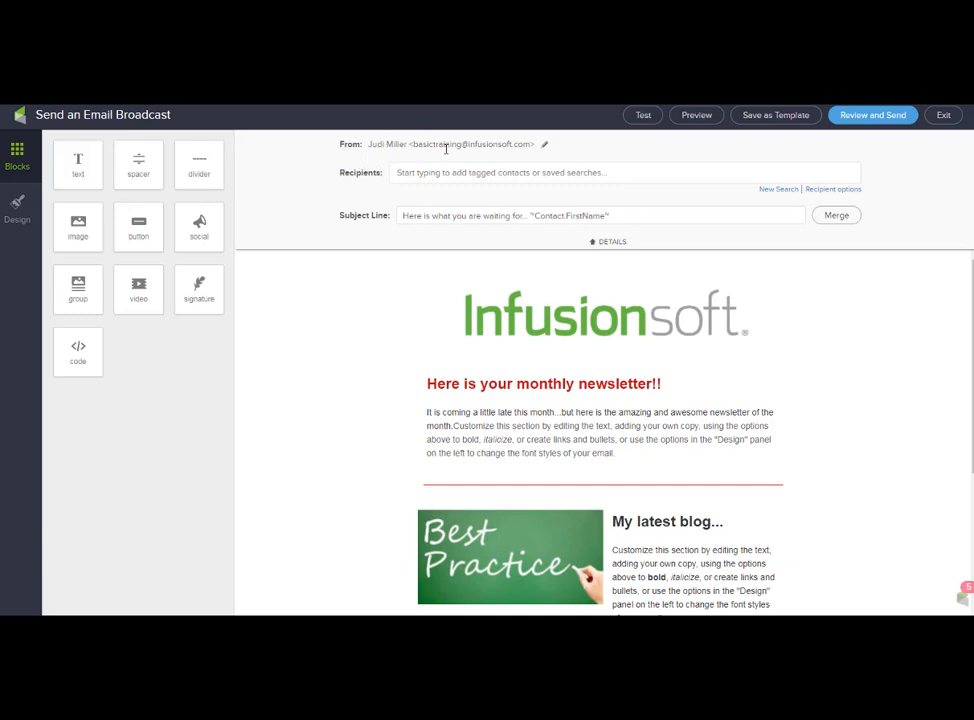
pyautogui.click(428, 215)
pyautogui.moveTo(429, 215); pyautogui.dragTo(643, 234)
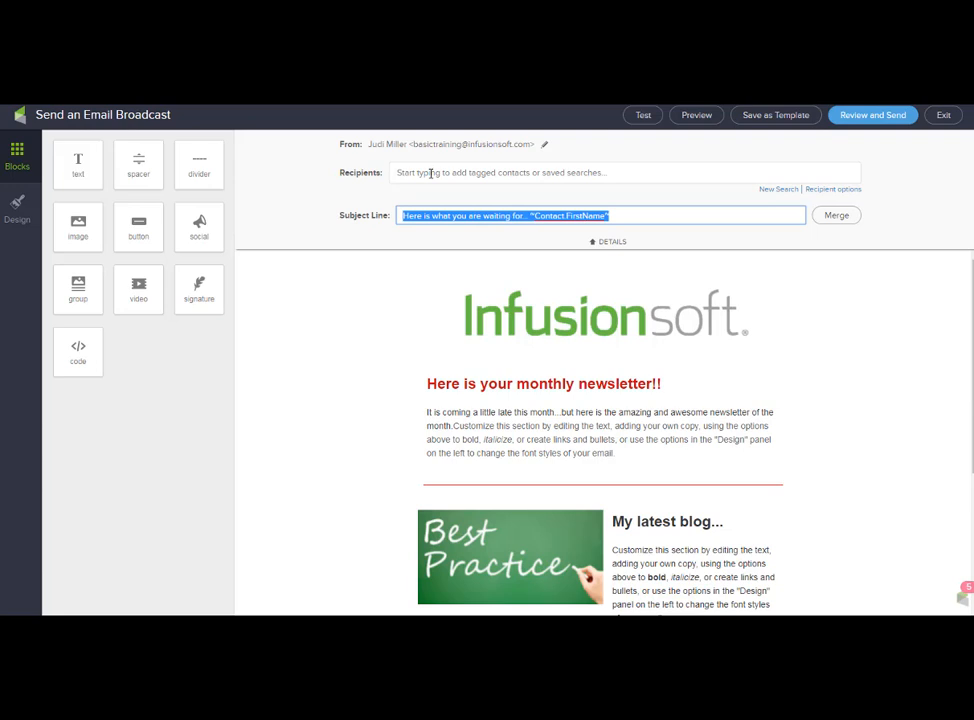
pyautogui.click(777, 191)
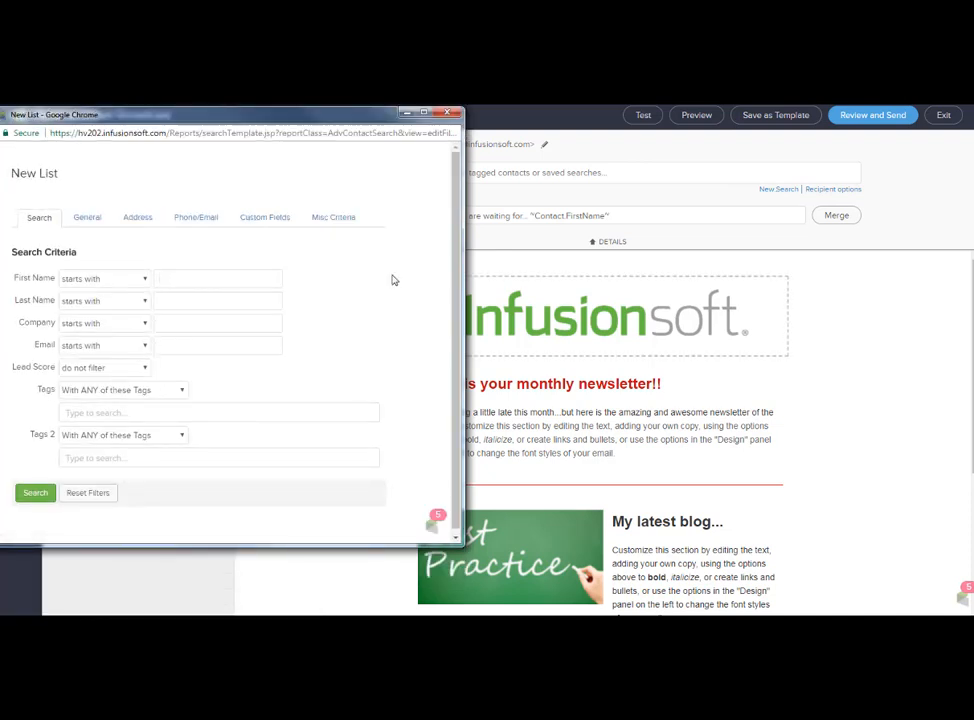
pyautogui.click(35, 493)
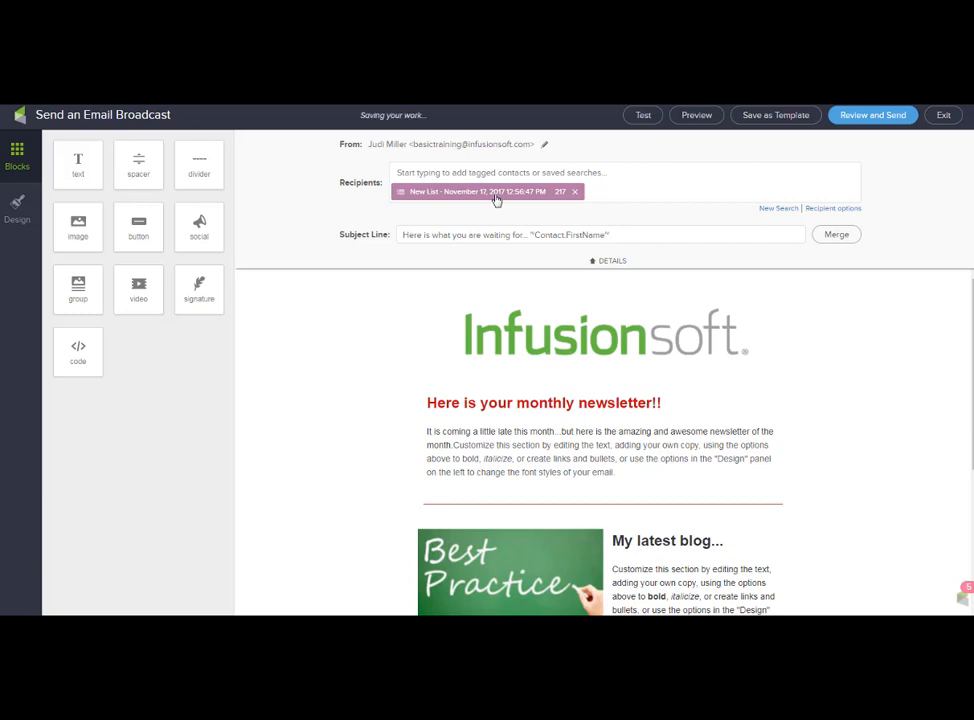
pyautogui.click(876, 115)
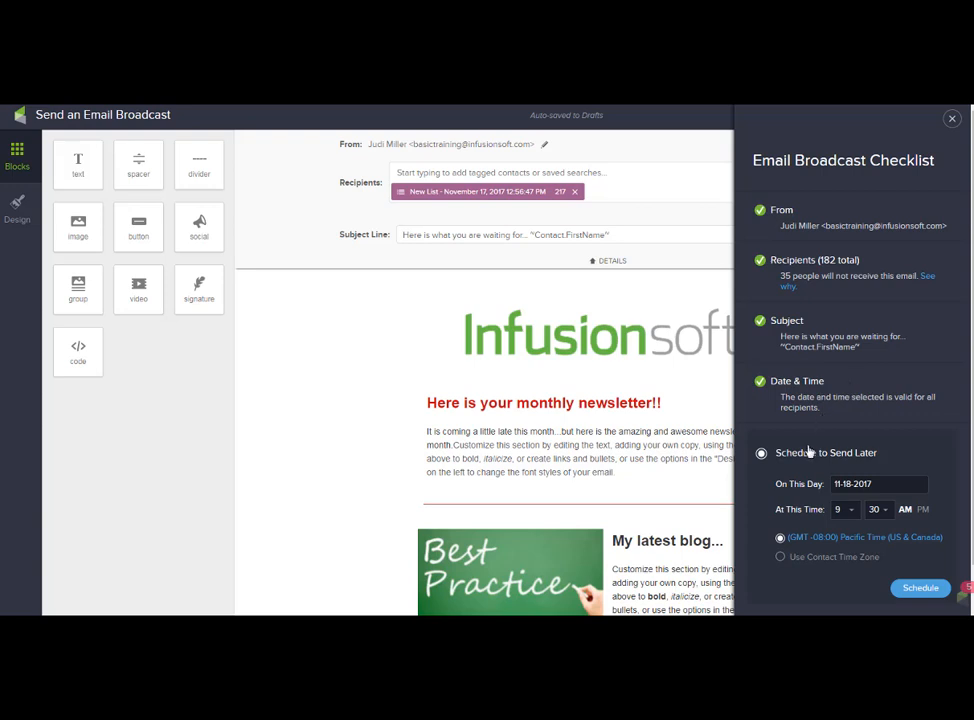
# Choose Send Now in the checklist and send the broadcast to 182 recipients.
pyautogui.scroll(-1, 940, 588)
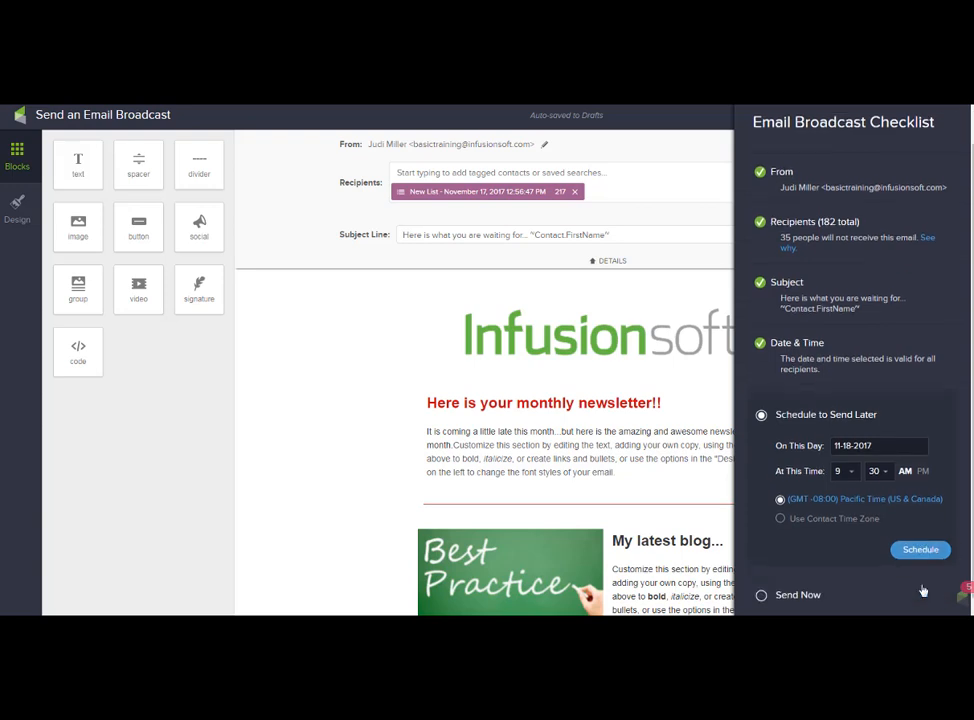
pyautogui.click(762, 590)
pyautogui.click(927, 556)
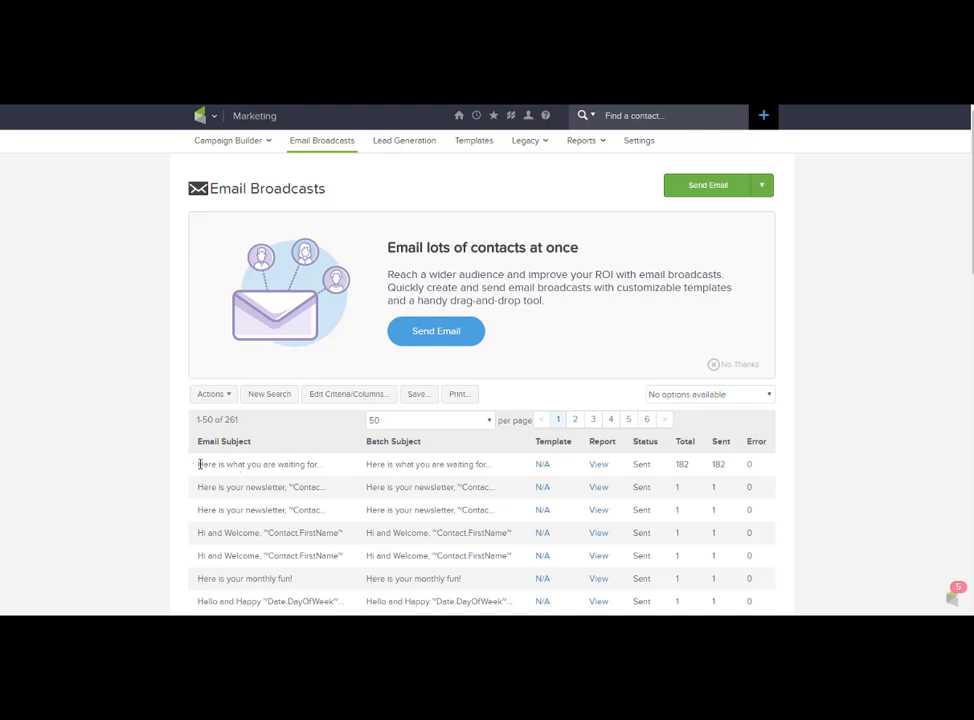
# Highlight the sent broadcast's 182 count, then start another broadcast from Newsletter Nov.
pyautogui.moveTo(198, 464); pyautogui.dragTo(316, 464)
pyautogui.doubleClick(681, 465)
pyautogui.click(203, 115)
pyautogui.click(421, 186)
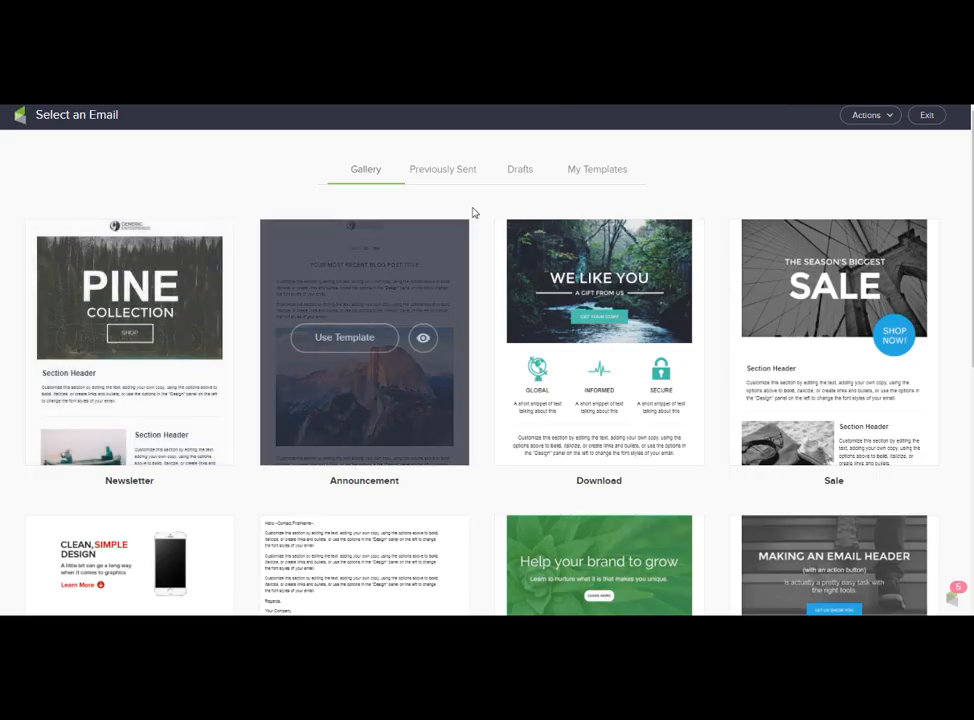
pyautogui.click(586, 174)
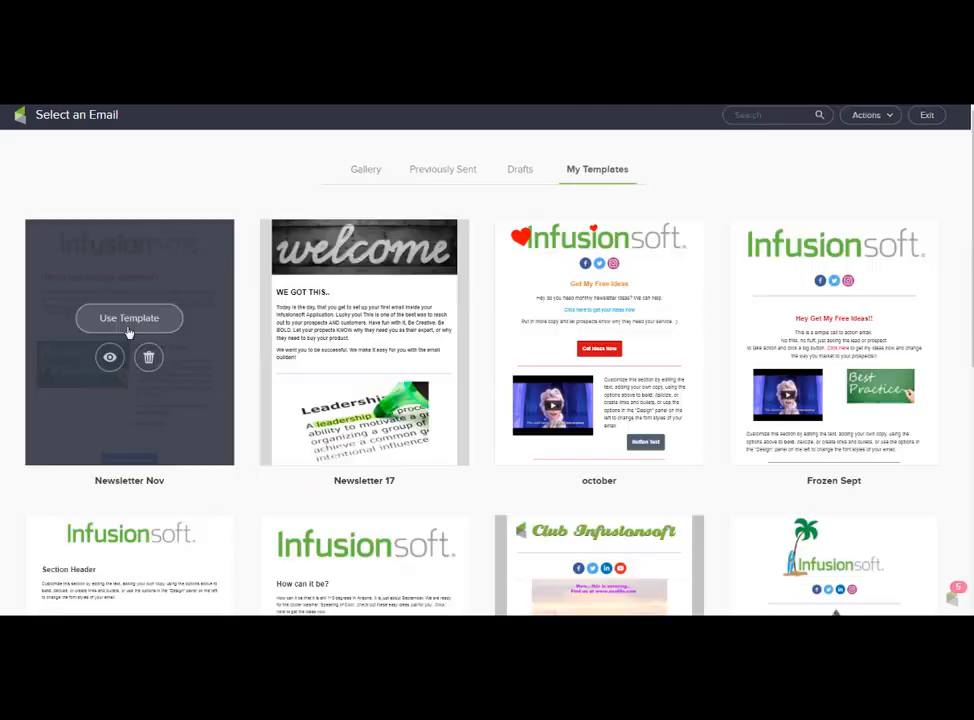
pyautogui.click(129, 327)
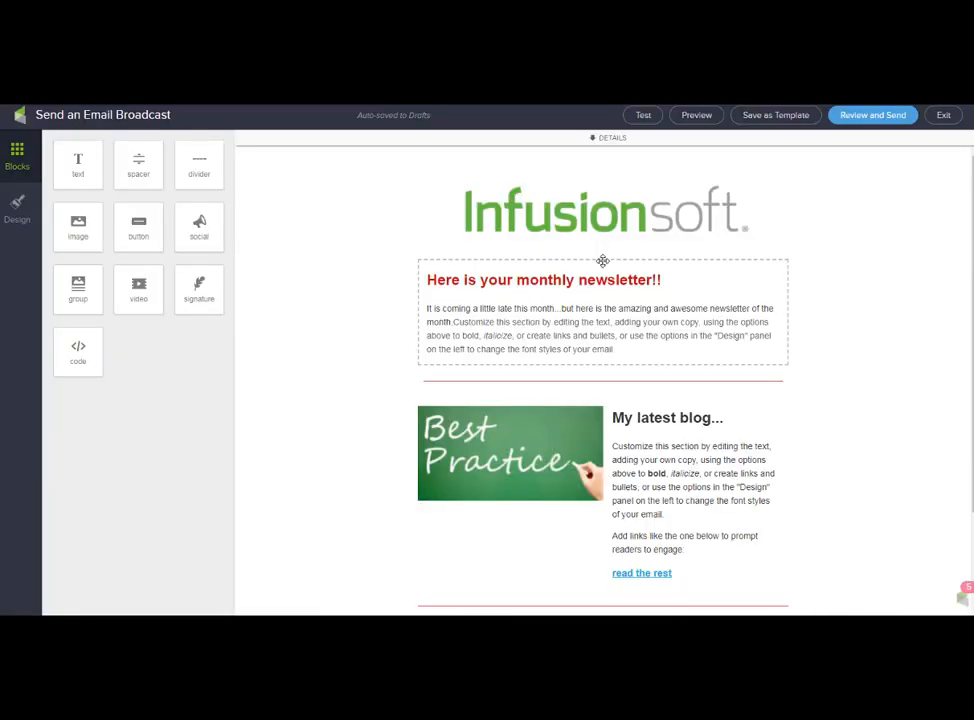
# Set the recipients to a new contact search on the 'End of month nl sign up' tag, returning 10 contacts.
pyautogui.click(594, 140)
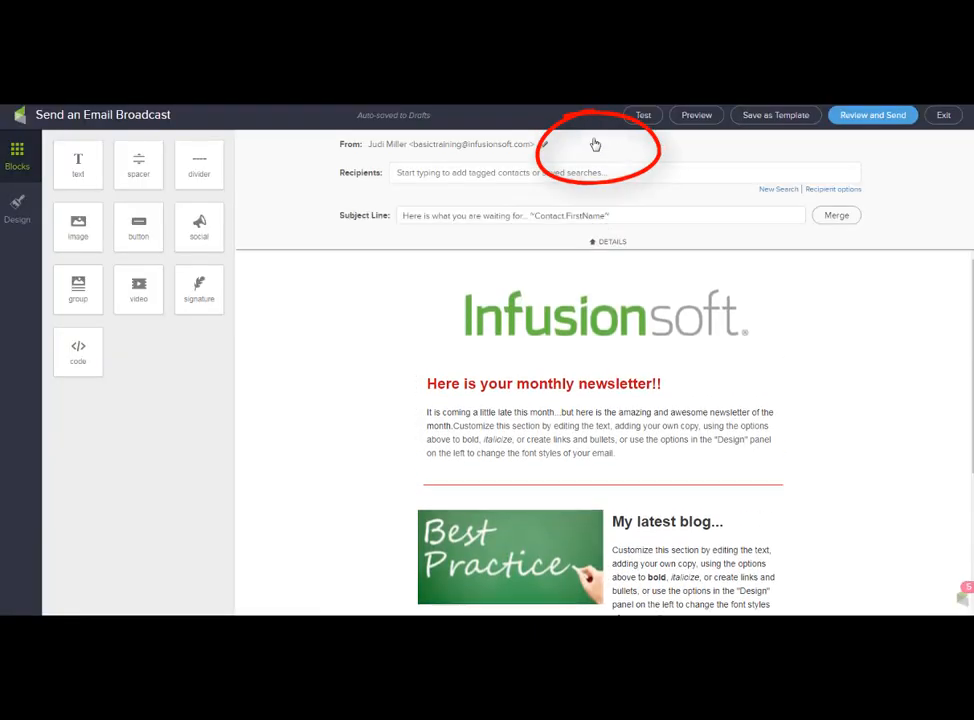
pyautogui.click(496, 172)
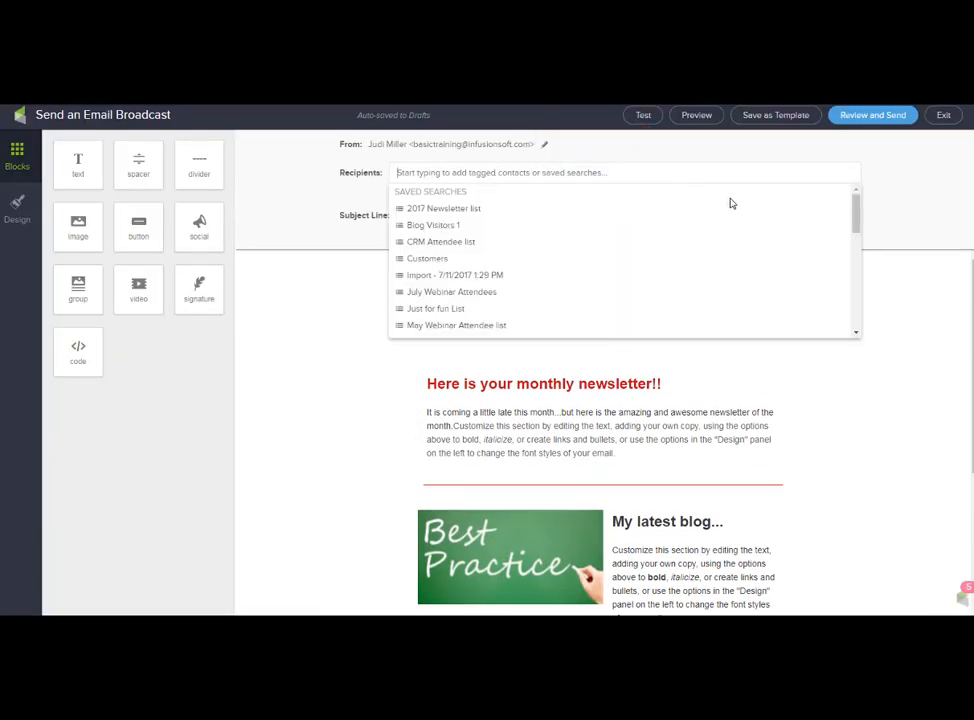
pyautogui.click(776, 189)
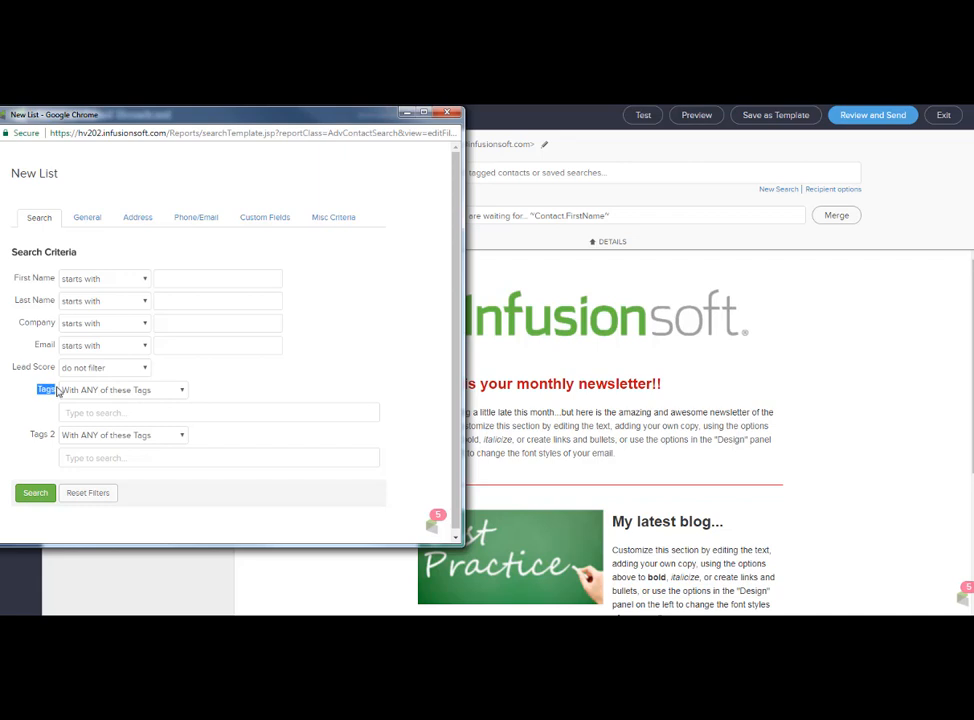
pyautogui.click(81, 407)
pyautogui.write('en')
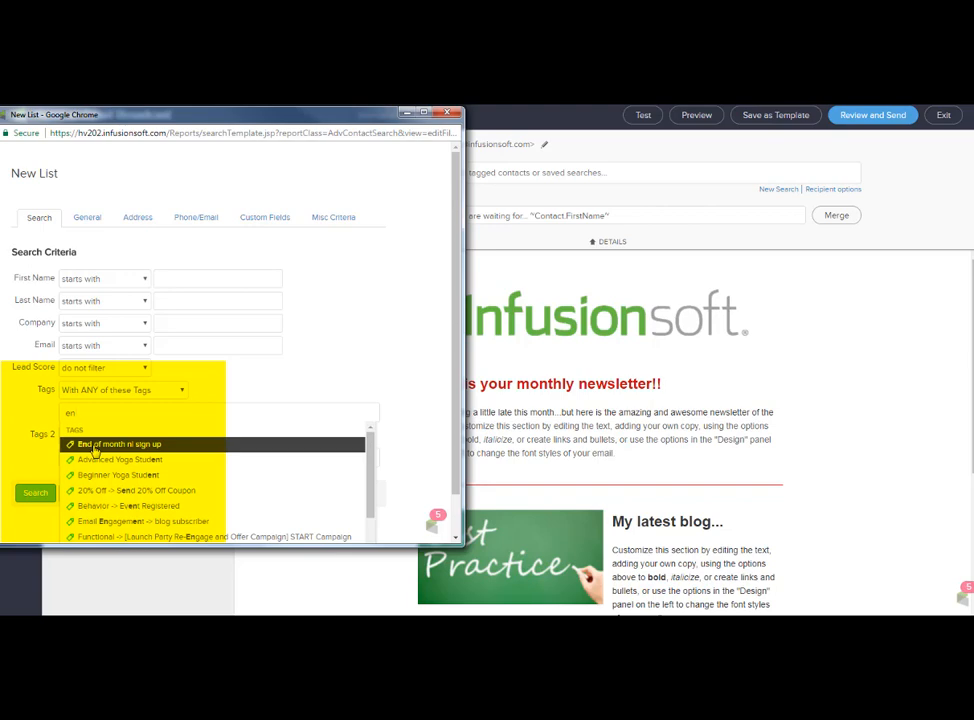
pyautogui.click(95, 451)
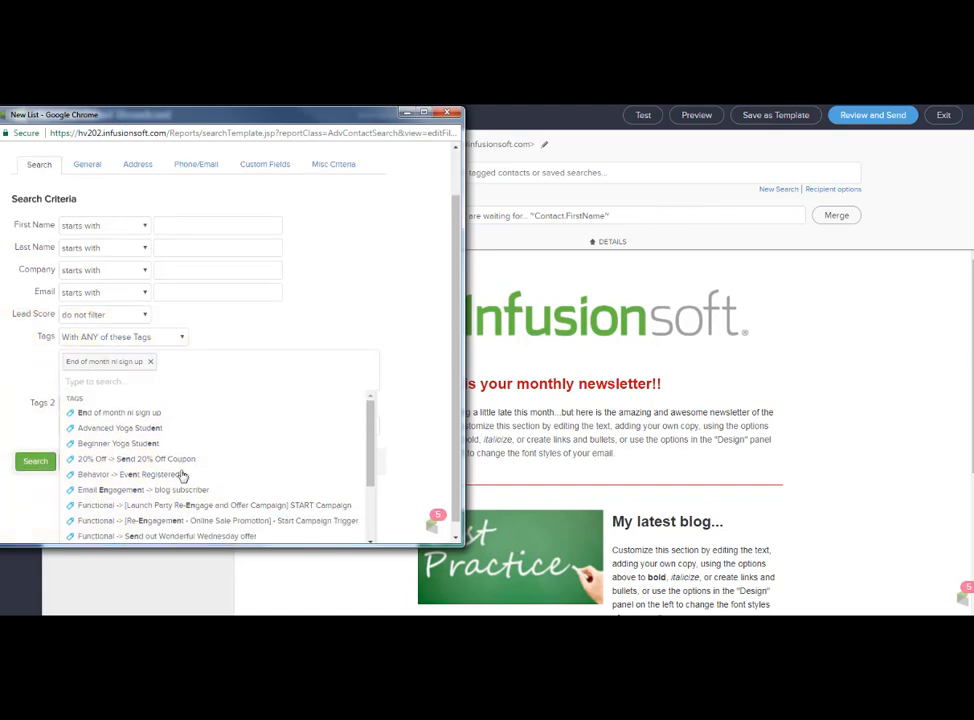
pyautogui.scroll(-3, 333, 530)
pyautogui.click(30, 452)
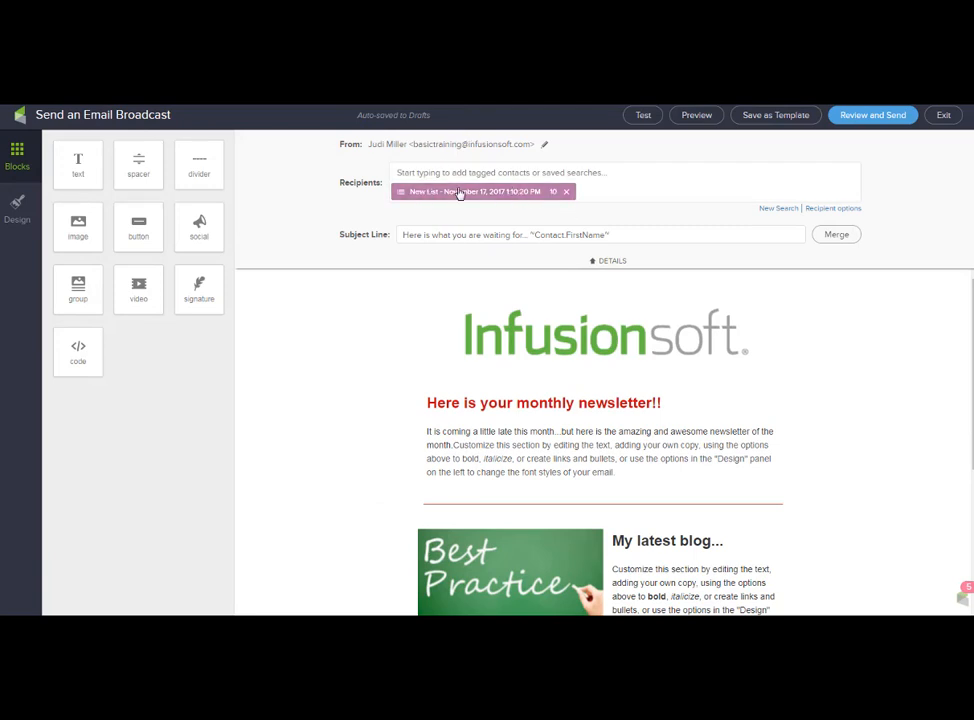
# Review the broadcast checklist for 6 recipients and choose Send Now as the delivery option.
pyautogui.click(870, 116)
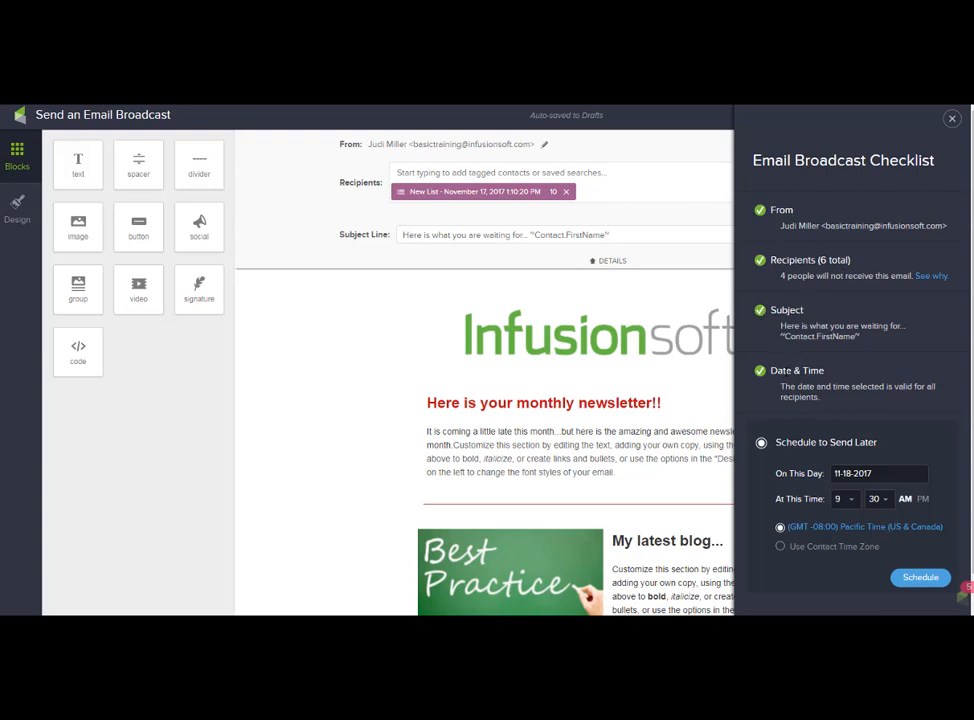
pyautogui.scroll(-1, 800, 350)
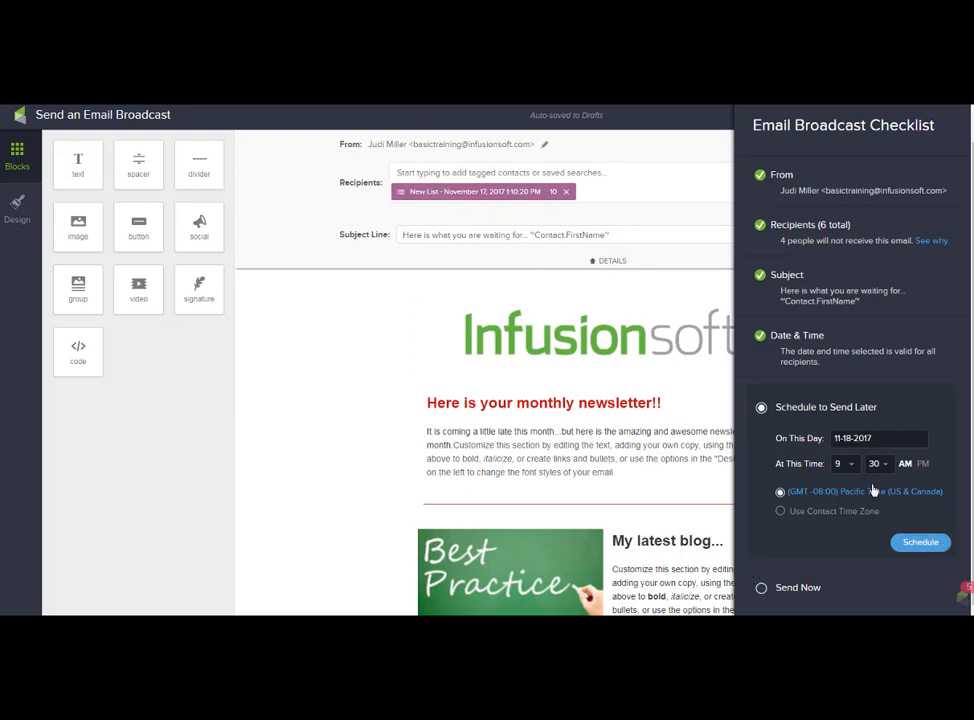
pyautogui.click(777, 590)
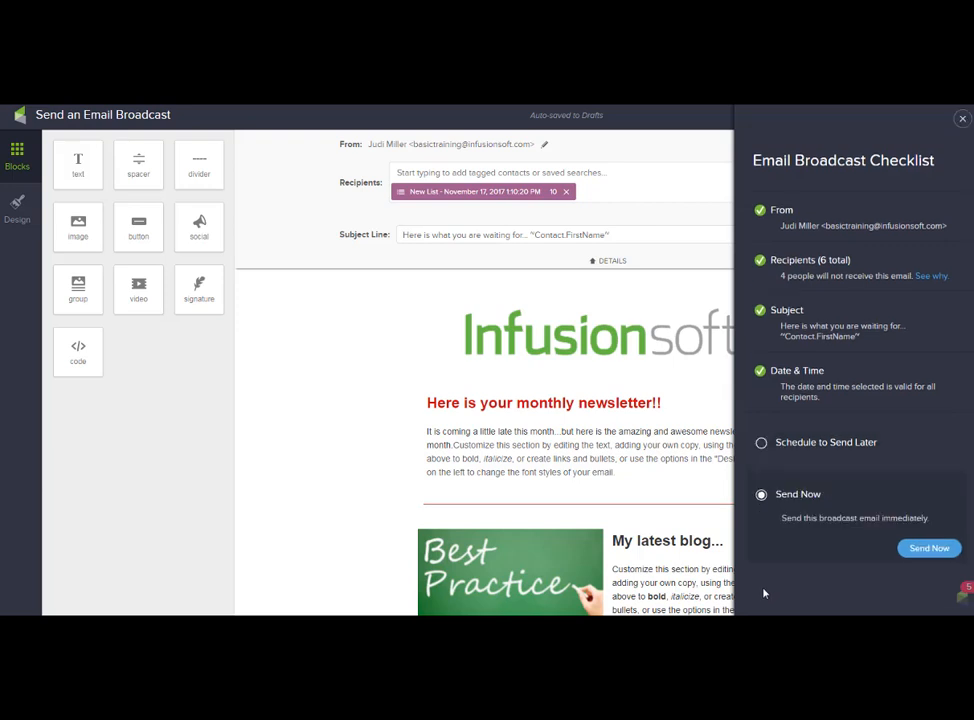